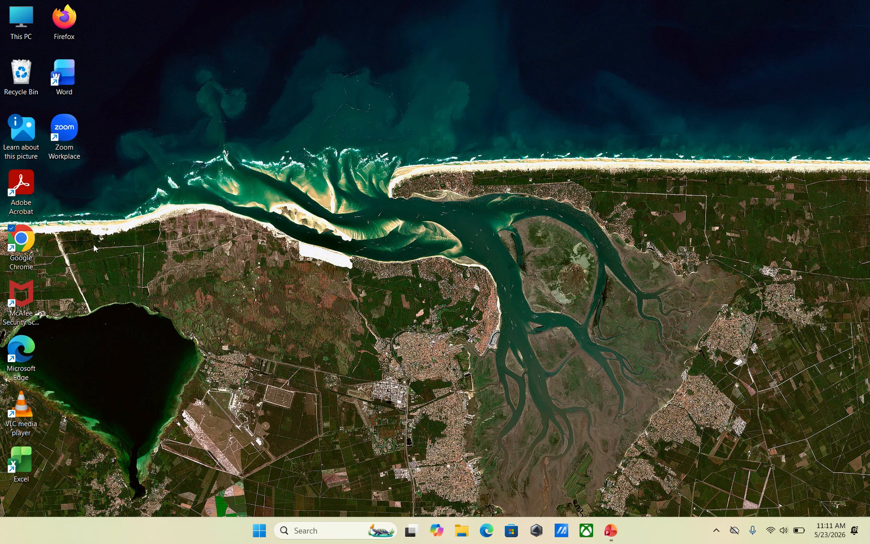
- Launch Google Chrome from its desktop icon
double_click(21, 241)
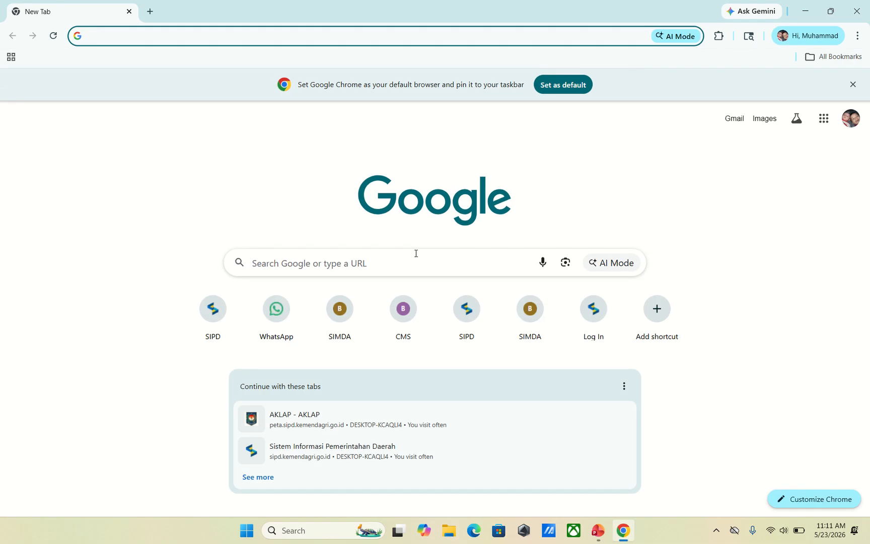
- Go from the SIPD site through Informasi Keuangan Daerah and Penatausahaan to the SIPD RI login
click(215, 313)
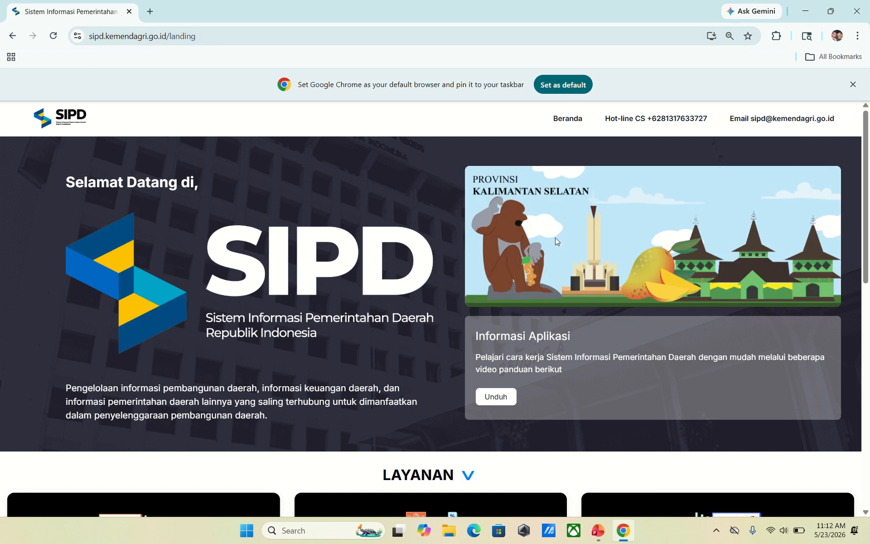
scroll(382, 277, down, 4)
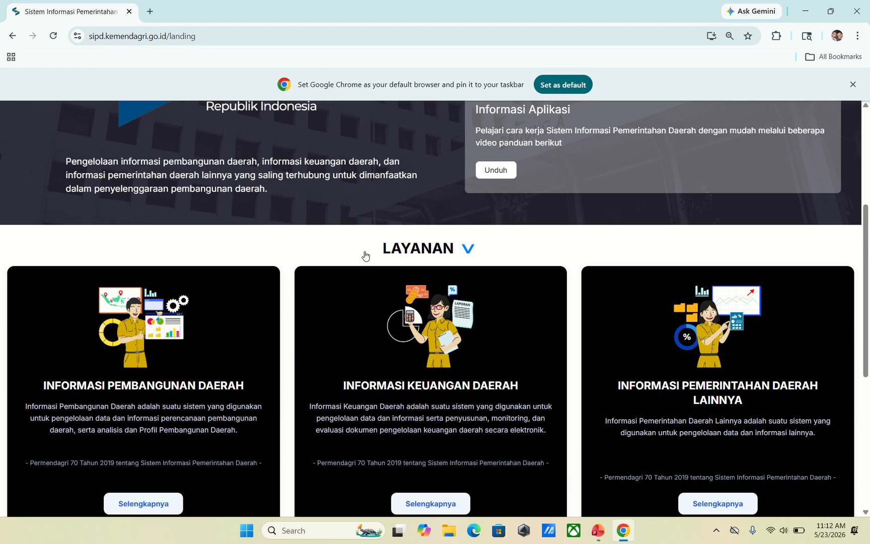
scroll(365, 256, down, 2)
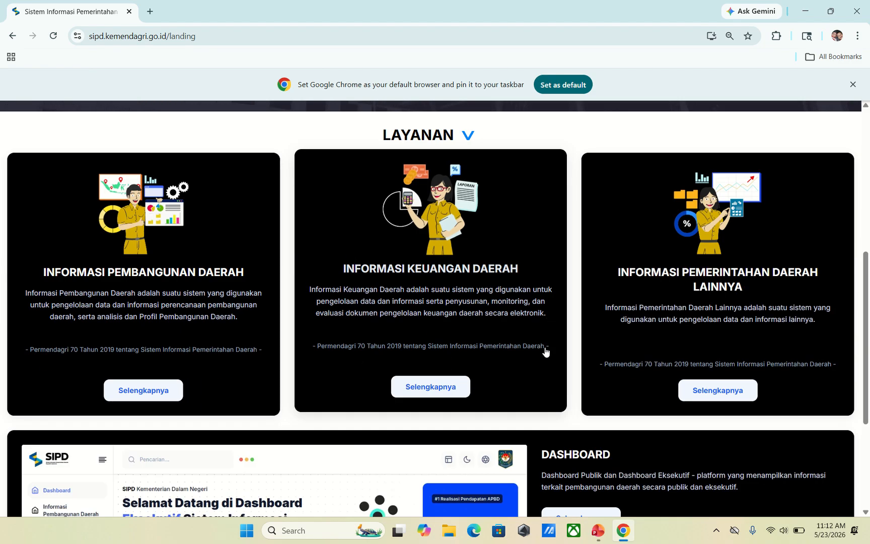
click(439, 388)
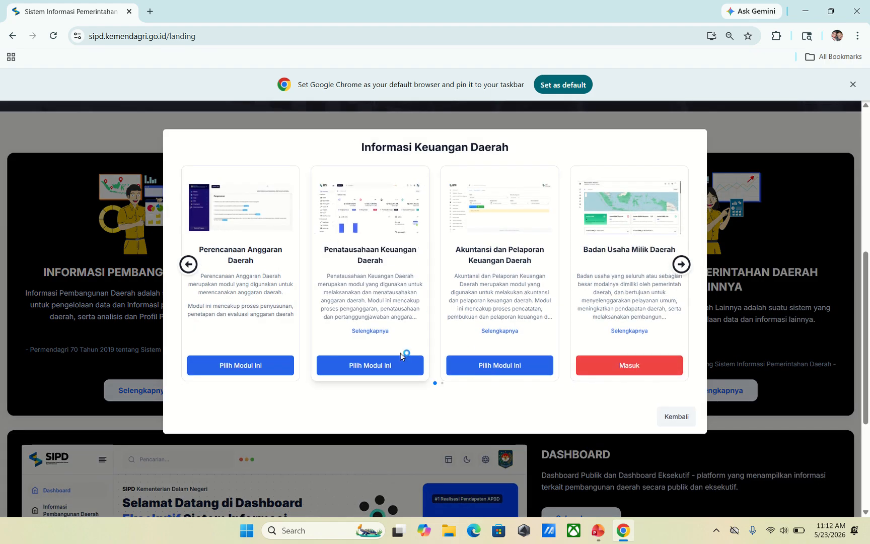
click(375, 366)
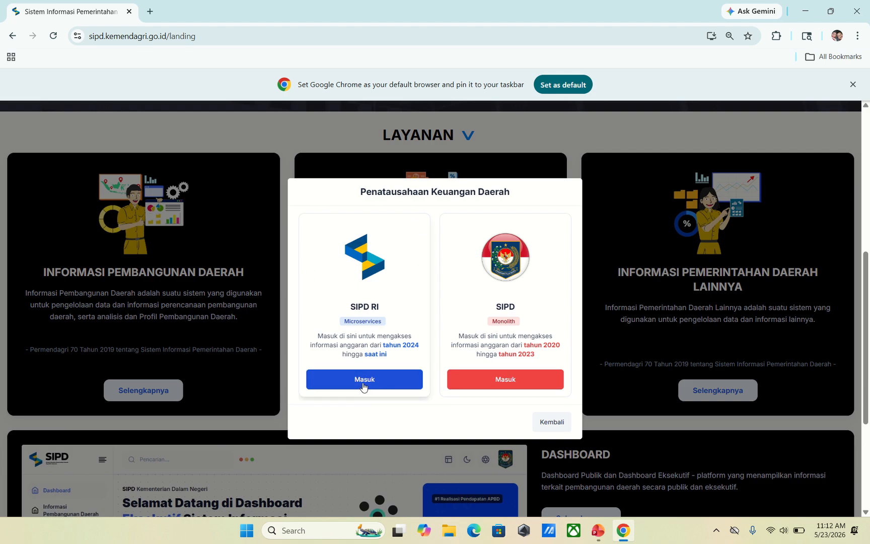
click(363, 385)
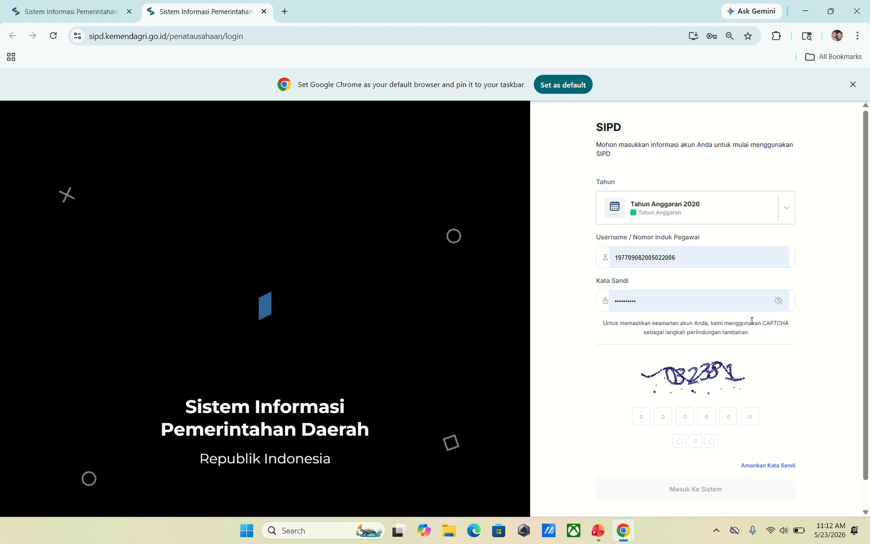
- Enter the CAPTCHA code and submit the SIPD login with Masuk Ke Sistem
click(639, 413)
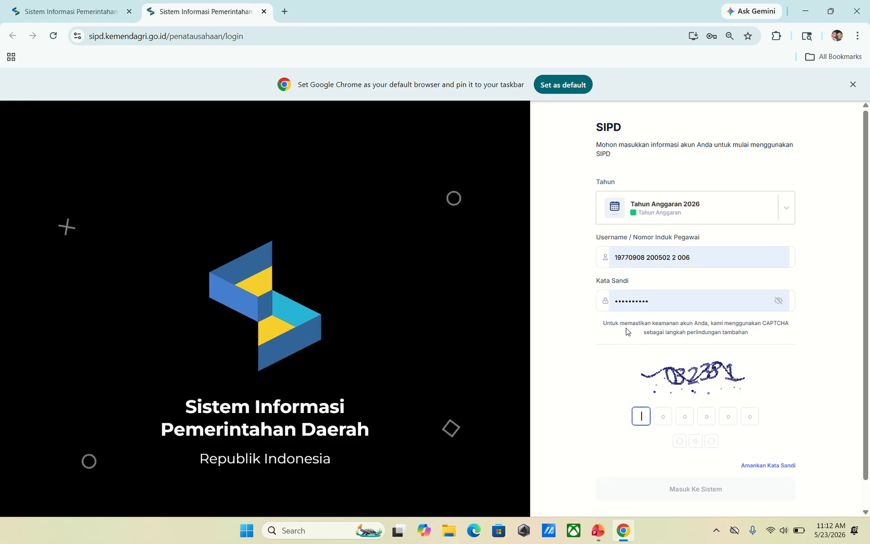
text(0323)
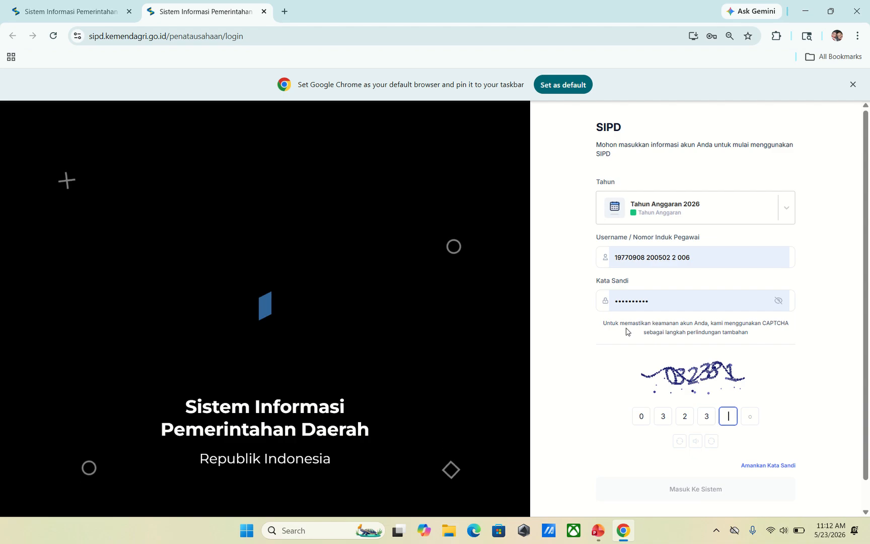
text(81)
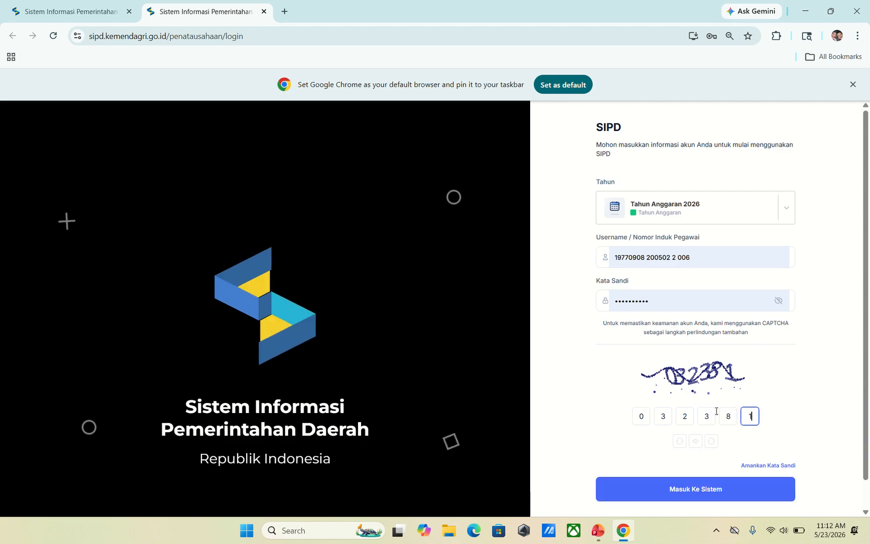
click(685, 497)
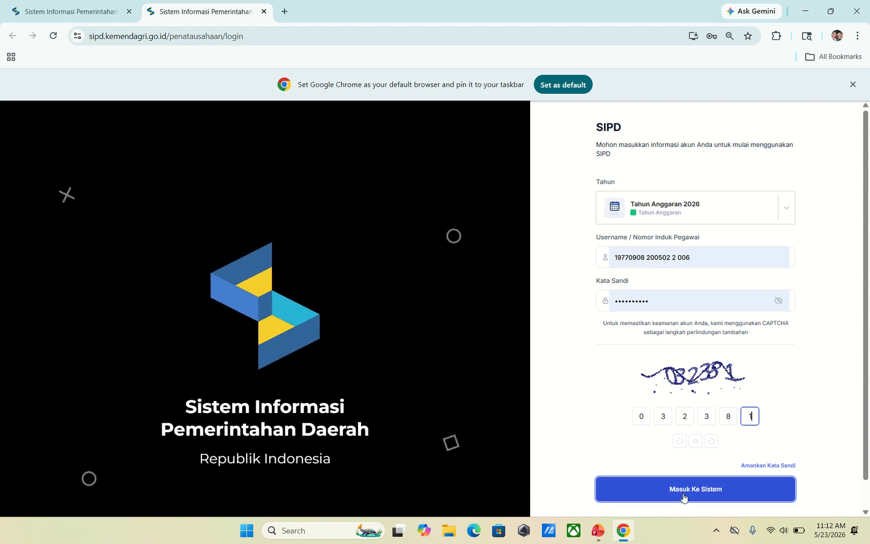
click(684, 497)
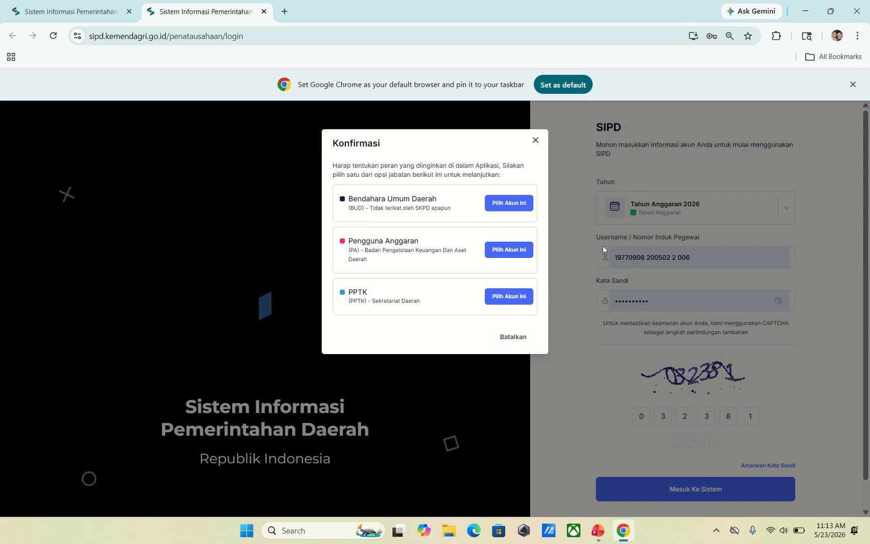
- Continue as Bendahara Umum Daerah, dismiss the Pembaruan popup, and open Akuntansi from the sidebar
click(507, 204)
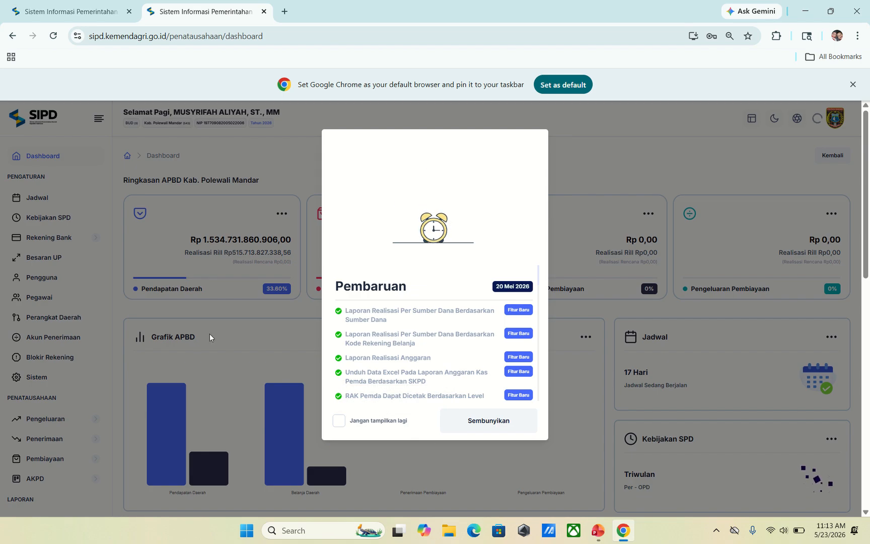
click(500, 426)
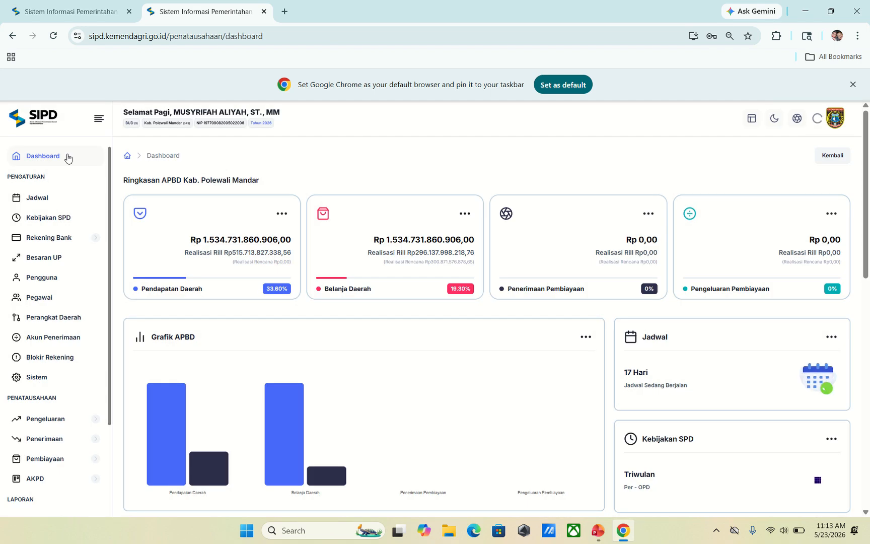
scroll(71, 176, down, 1)
scroll(74, 191, down, 1)
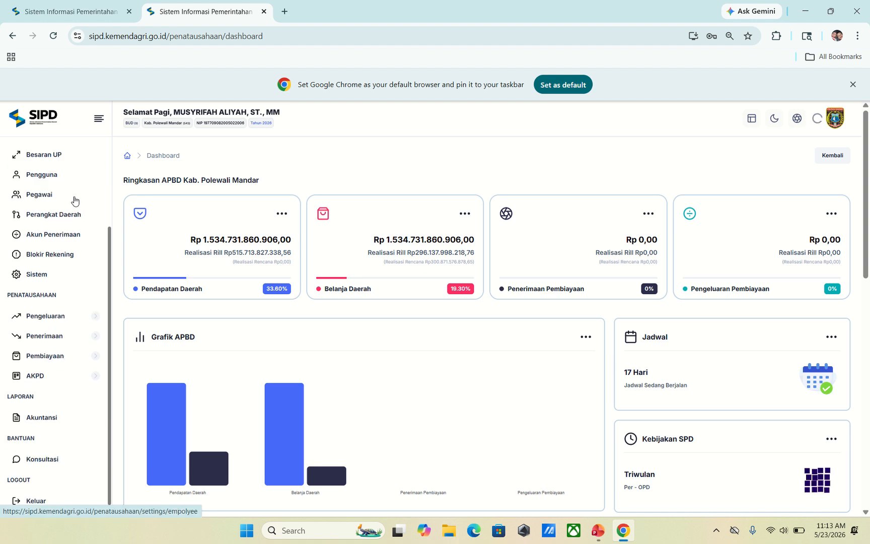
scroll(55, 282, down, 3)
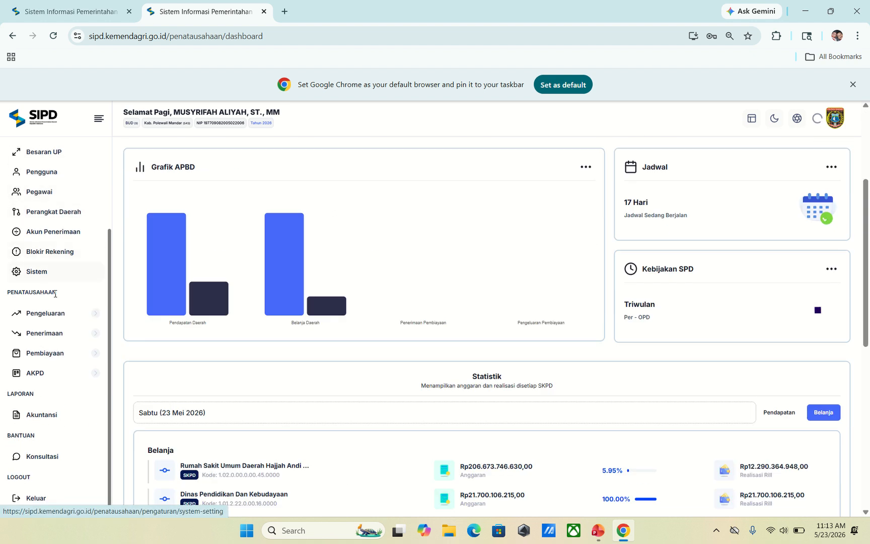
click(37, 416)
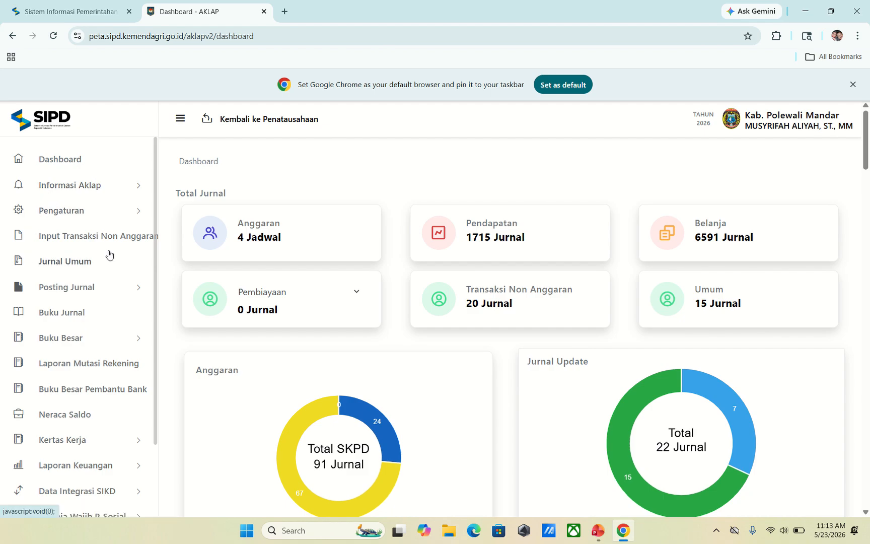
- Start an Input Transaksi Non Anggaran entry with transaction type BLUD
click(64, 242)
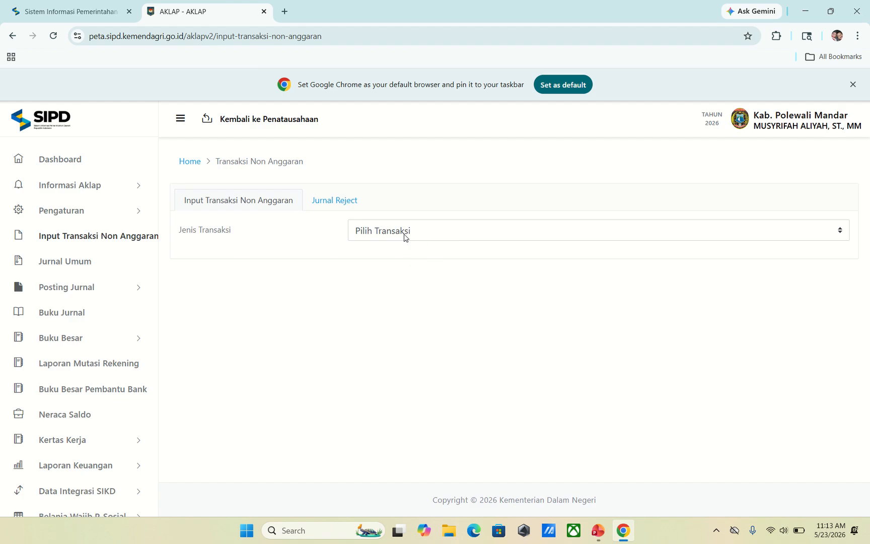
click(453, 234)
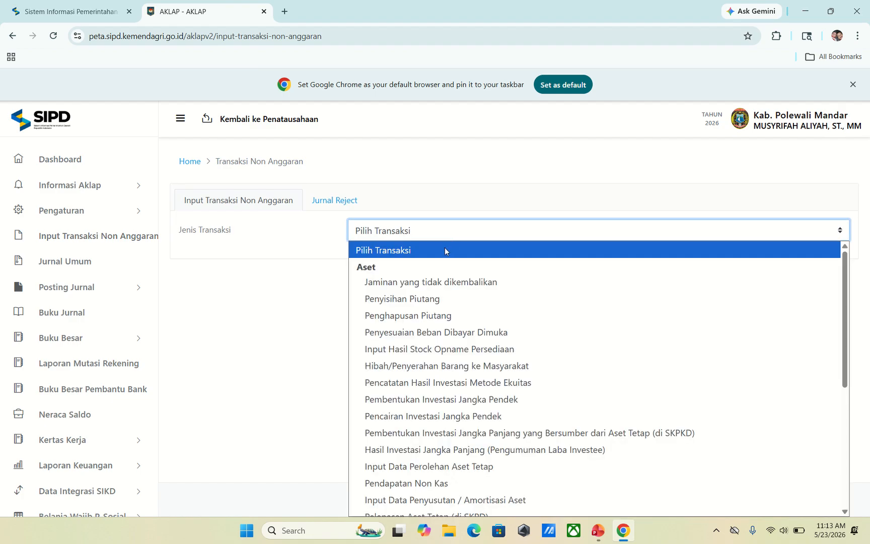
scroll(449, 244, down, 5)
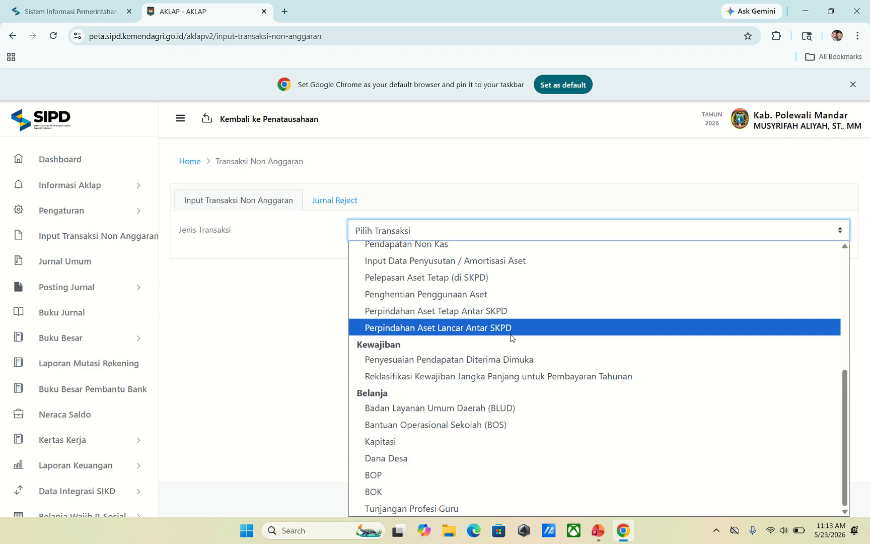
click(508, 412)
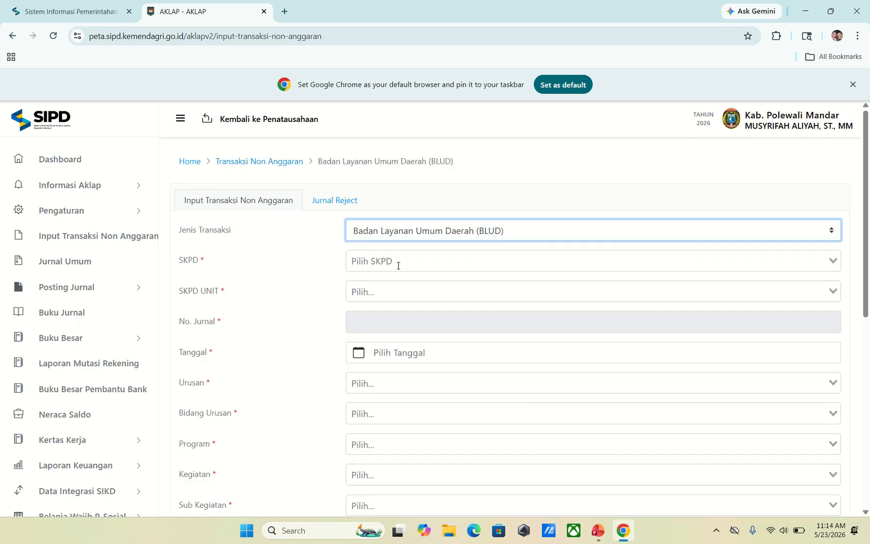
- Set SKPD Dinas Kesehatan and unit Puskesmas Anreapi, then go back with Alt+Left
click(397, 265)
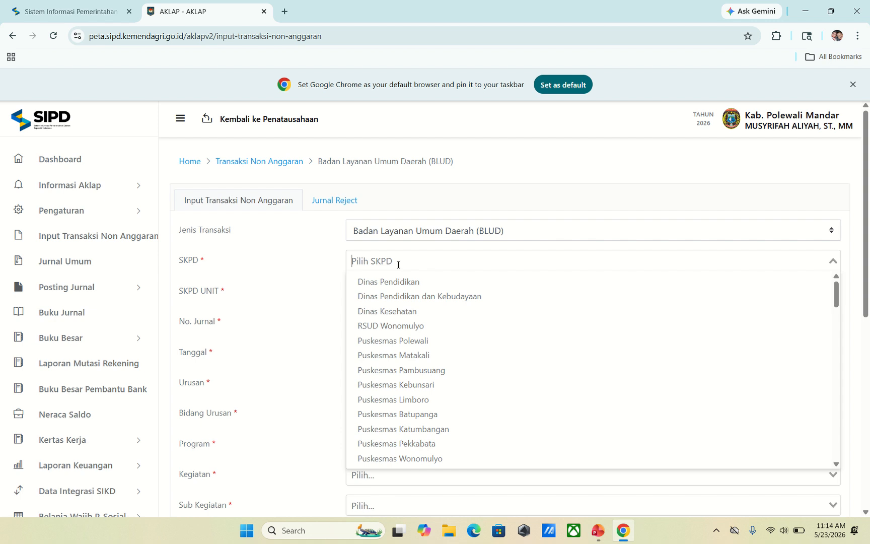
click(410, 310)
click(372, 290)
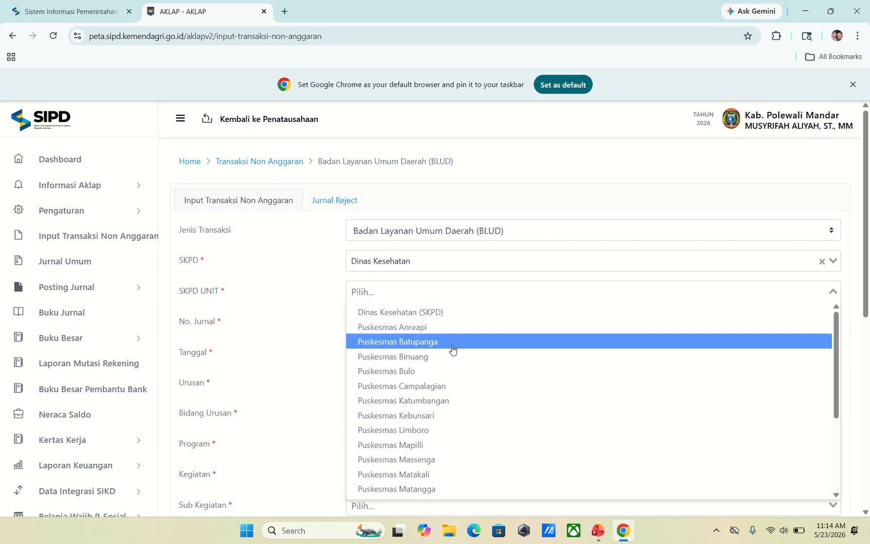
scroll(453, 350, down, 1)
scroll(455, 358, up, 1)
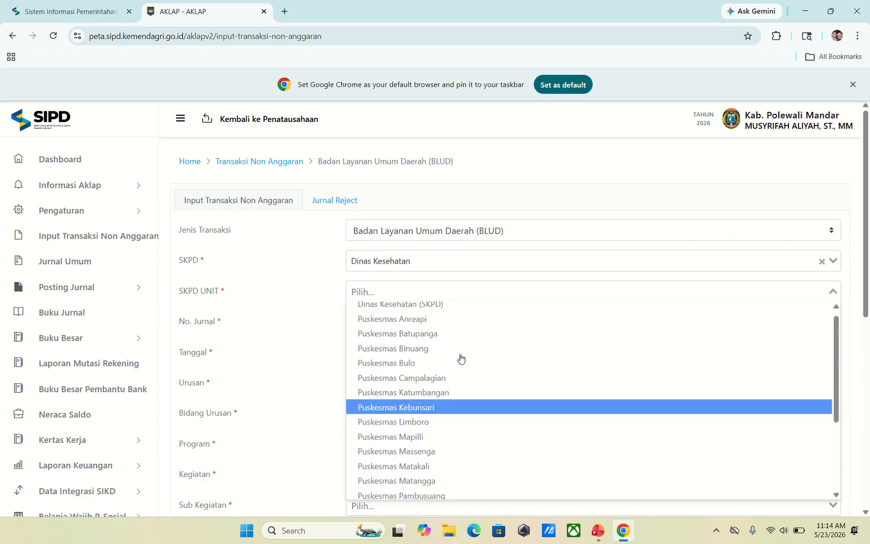
click(412, 329)
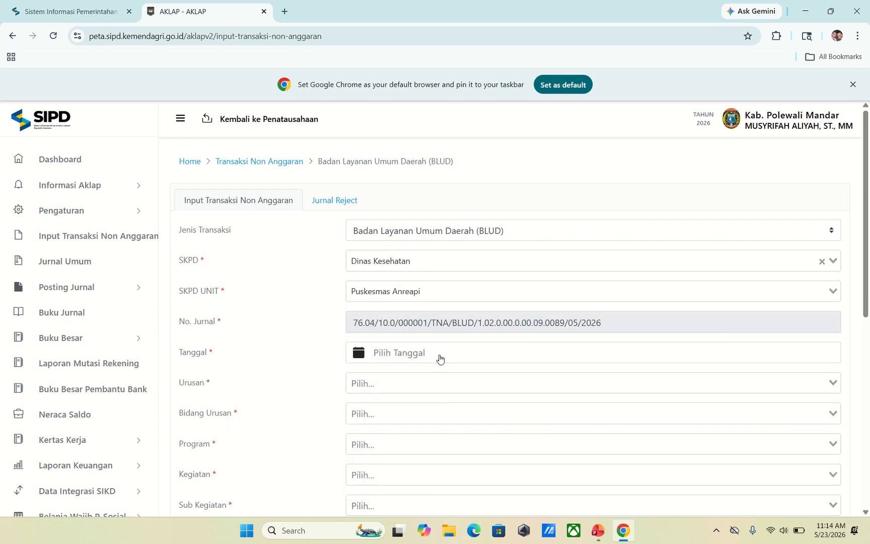
key(alt+Left)
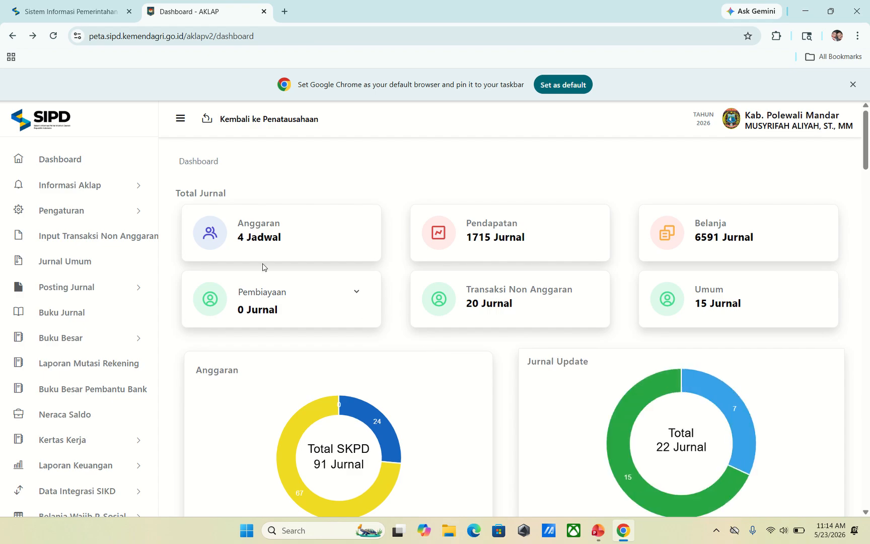
- Reopen the non-budget form as BLUD for Dinas Kesehatan, unit Puskesmas Anreapi
click(120, 243)
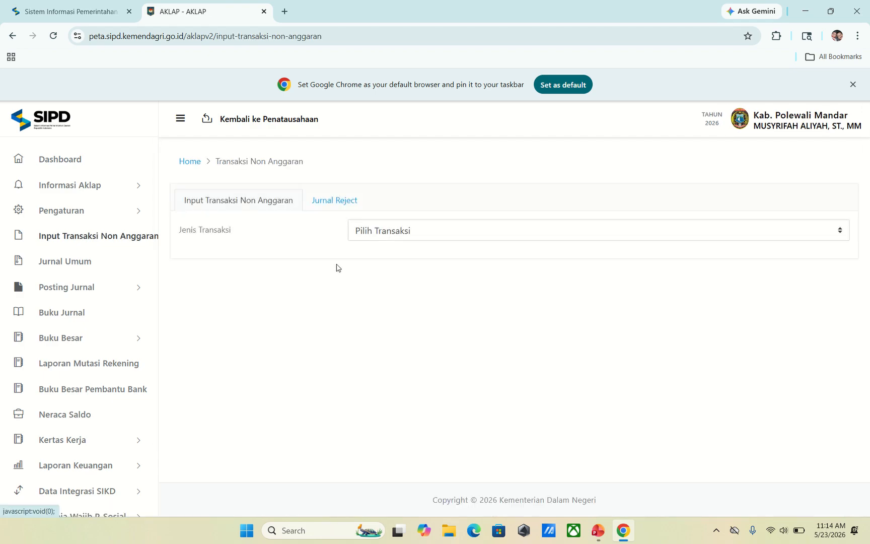
click(382, 236)
scroll(473, 291, down, 5)
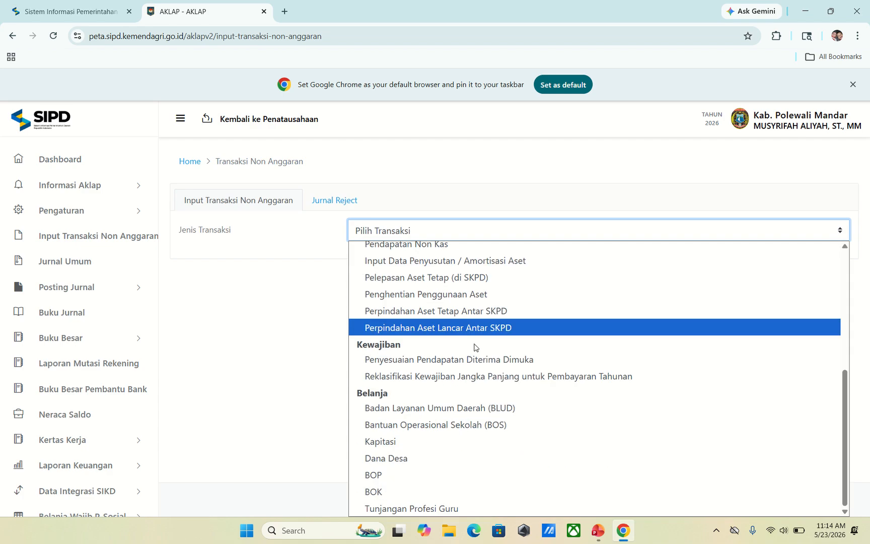
click(443, 408)
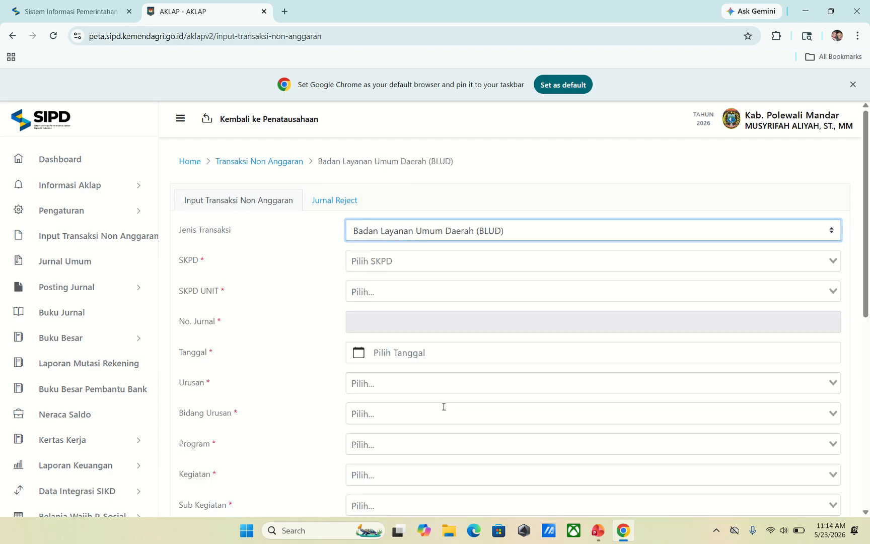
click(386, 261)
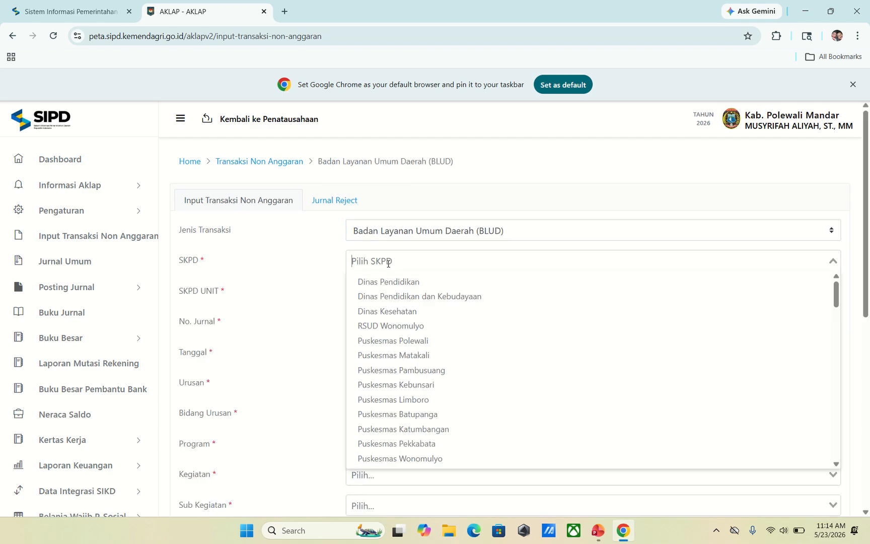
click(389, 307)
click(386, 290)
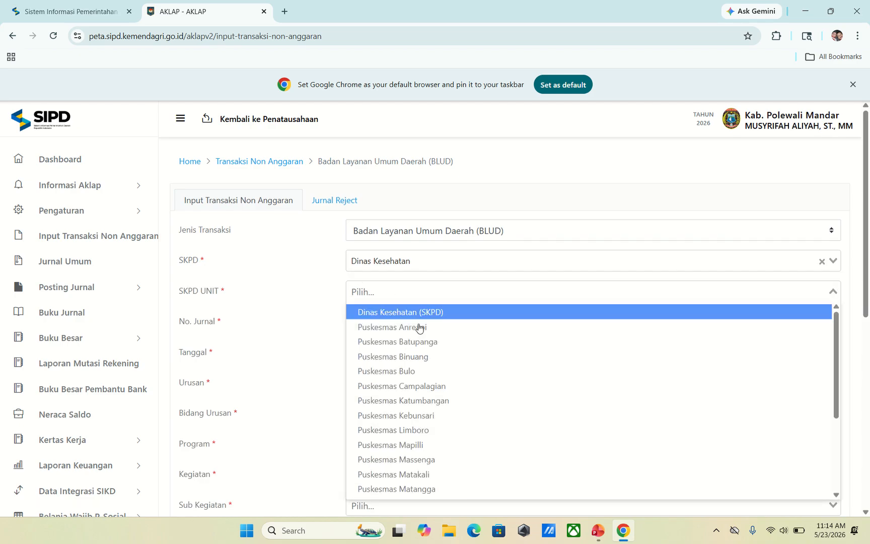
click(400, 327)
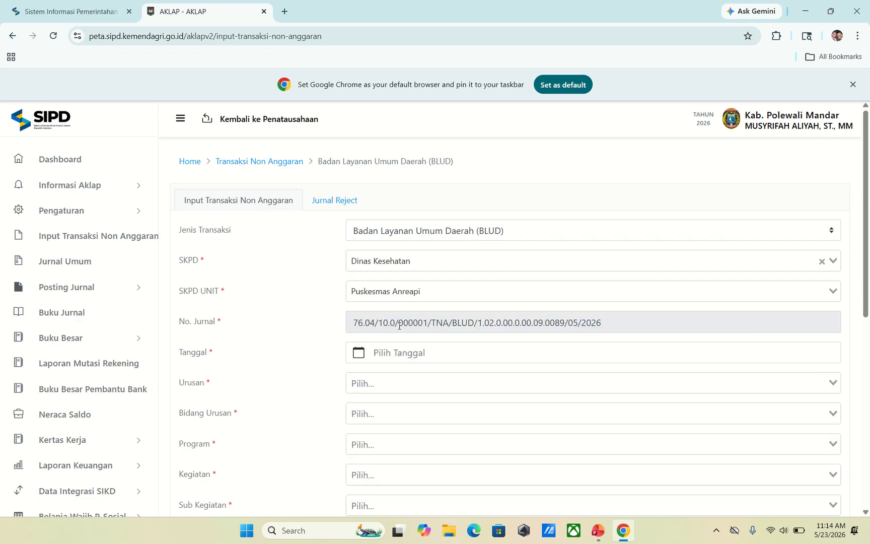
- Set the journal date to 30 April 2026
click(401, 352)
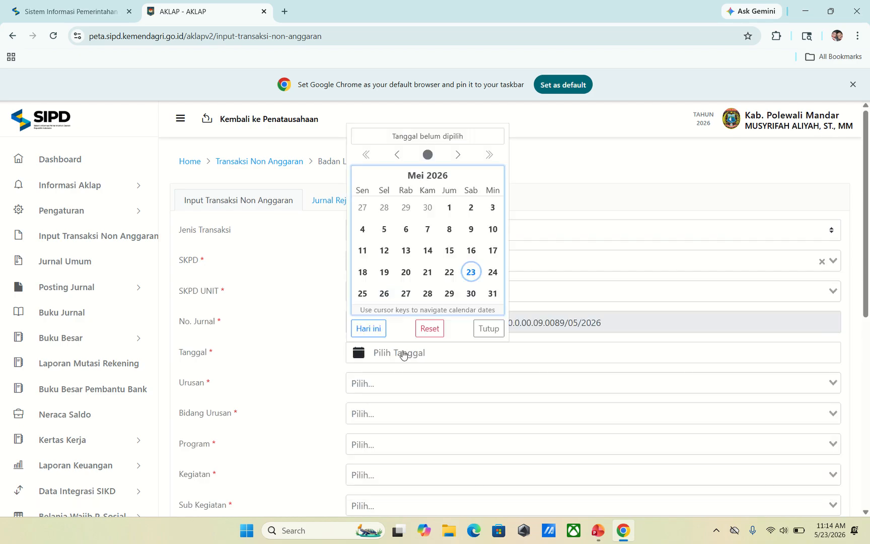
click(428, 208)
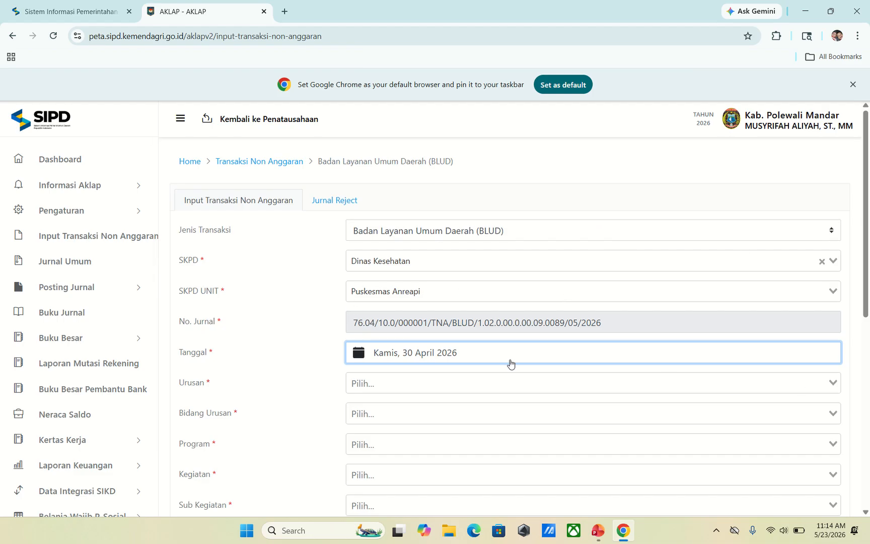
scroll(421, 318, down, 2)
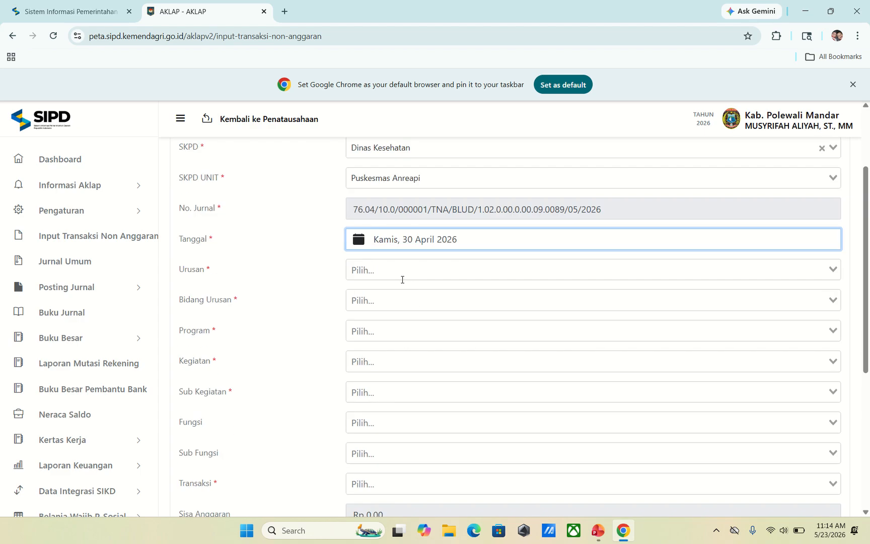
- Keep the 30 April 2026 date and choose the health Urusan, Bidang Urusan and Program
click(395, 242)
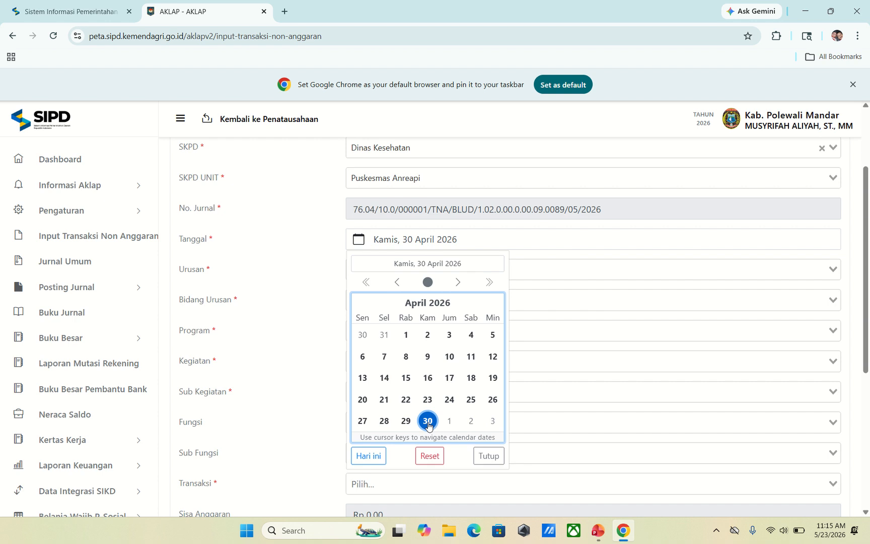
click(427, 421)
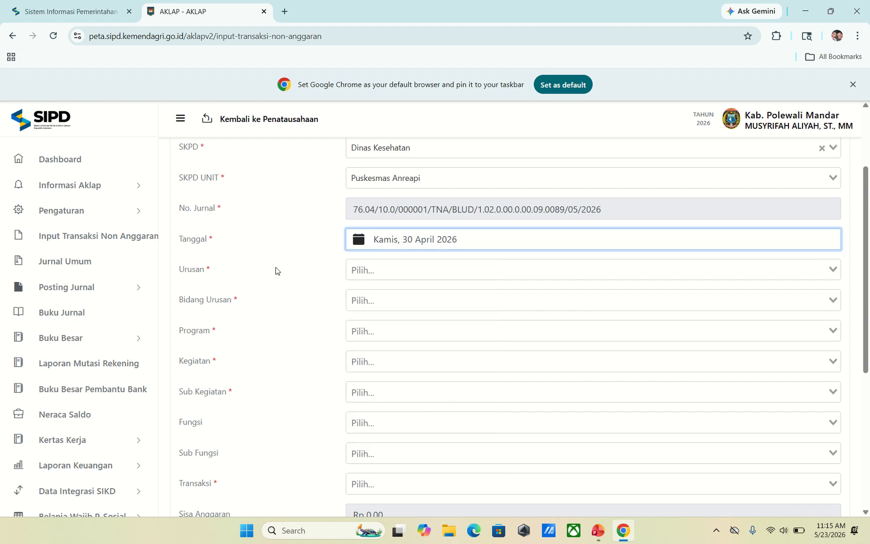
click(384, 271)
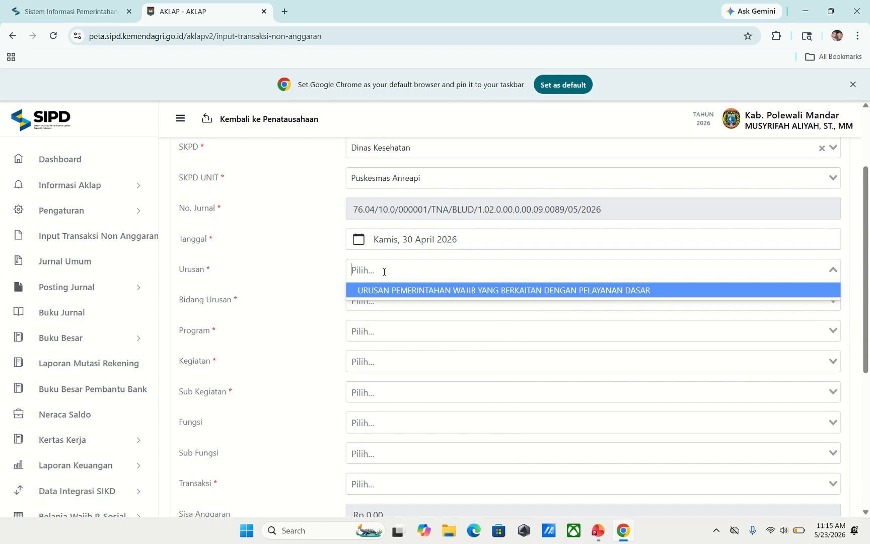
click(422, 291)
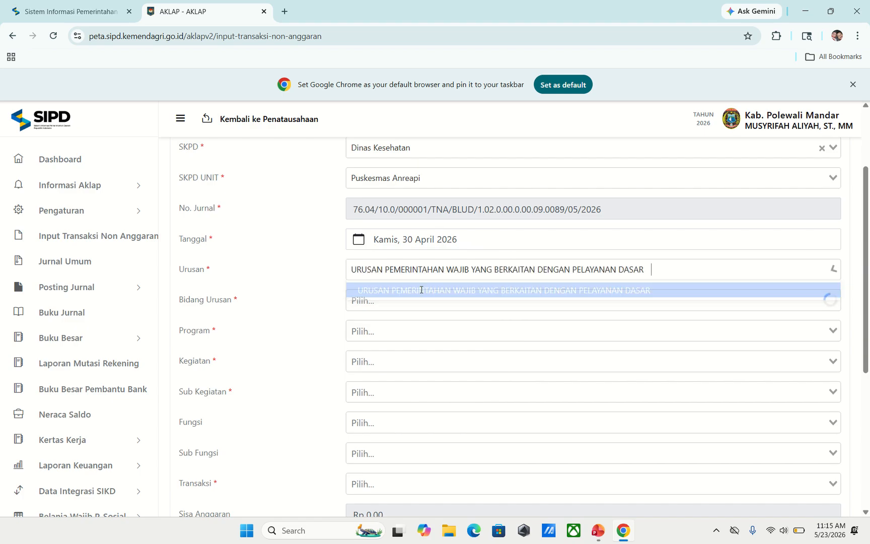
click(418, 299)
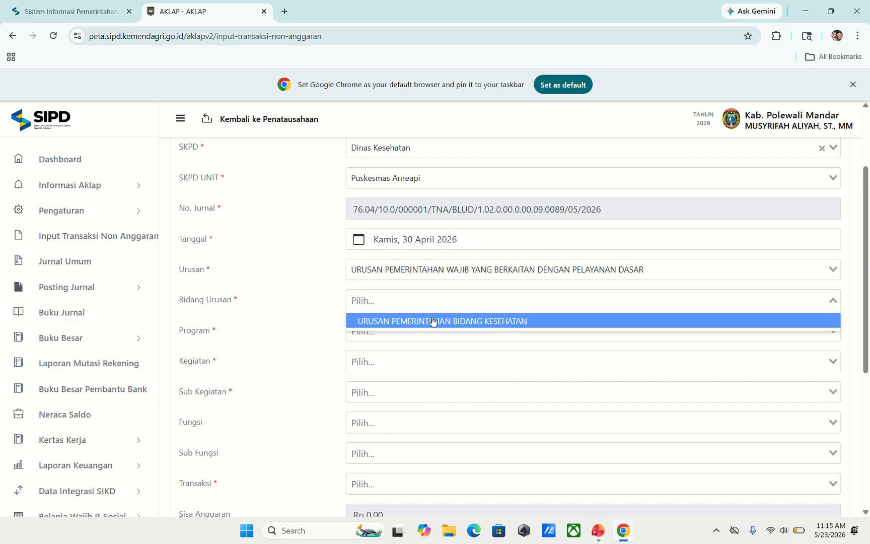
click(429, 321)
click(415, 338)
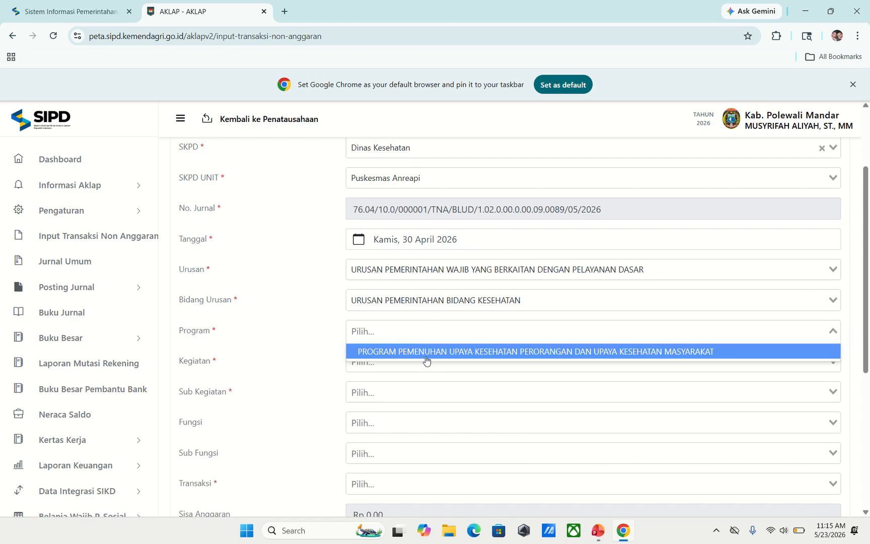
click(426, 352)
- Choose the UKM/UKP Kegiatan, Sub Kegiatan Pengelolaan Jaminan Kesehatan Masyarakat, and Fungsi KESEHATAN
click(414, 362)
click(408, 385)
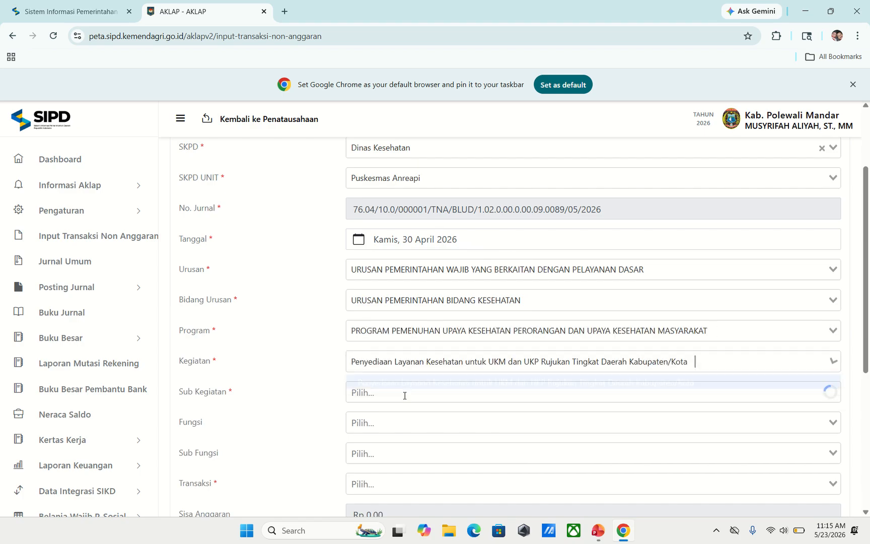
click(402, 397)
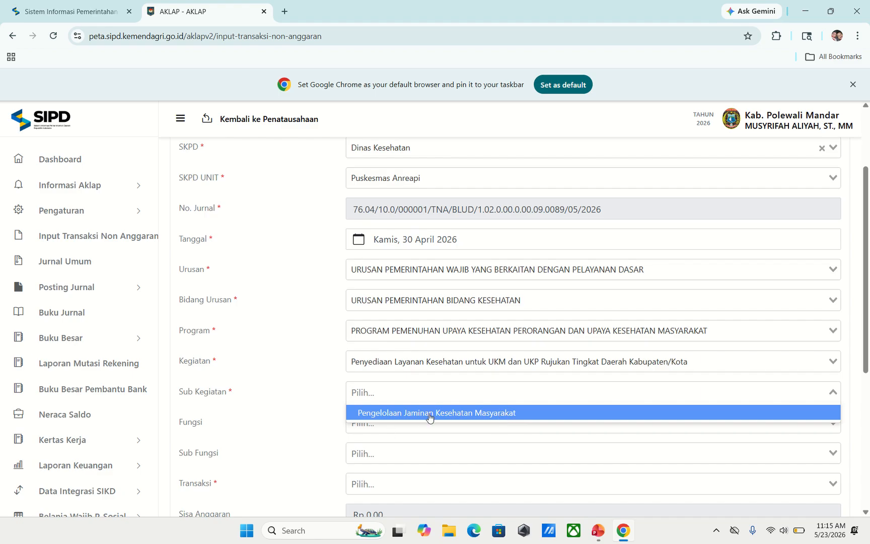
click(480, 412)
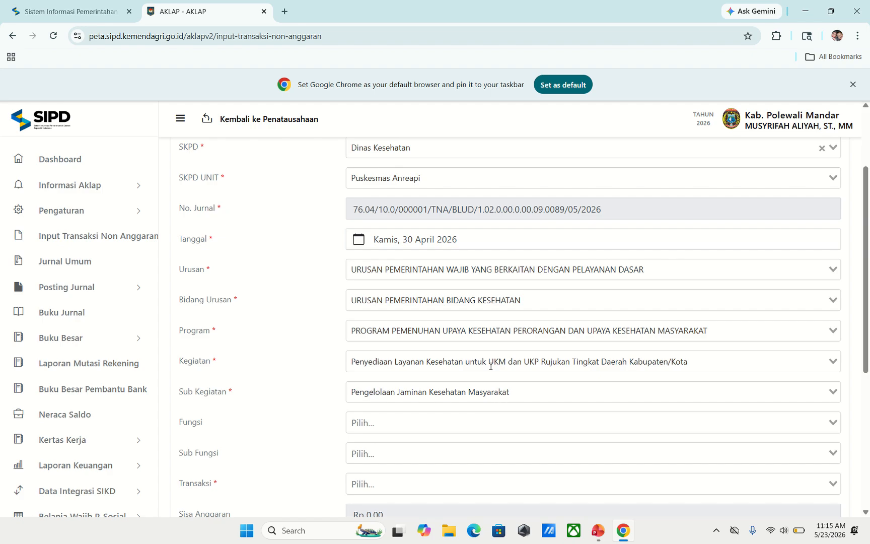
click(395, 425)
scroll(395, 422, down, 2)
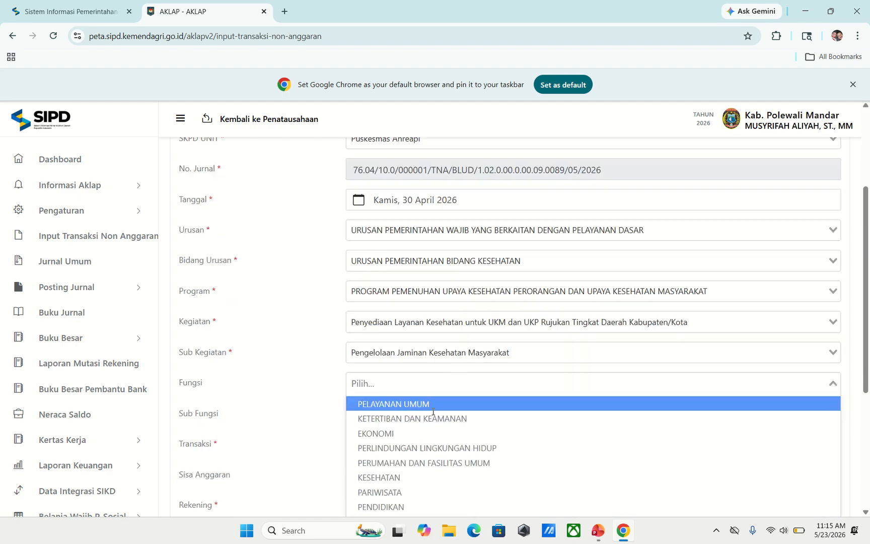
click(395, 410)
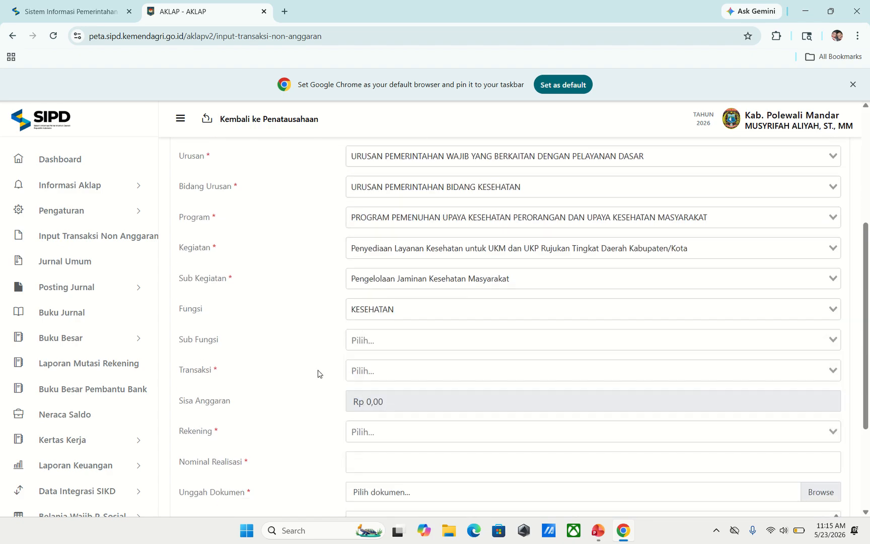
- Set Sub Fungsi Pelayanan Kesehatan Perorangan, Transaksi 5.1.02.99.099.09999 and Rekening 8.1.02.99.099.09999
click(390, 330)
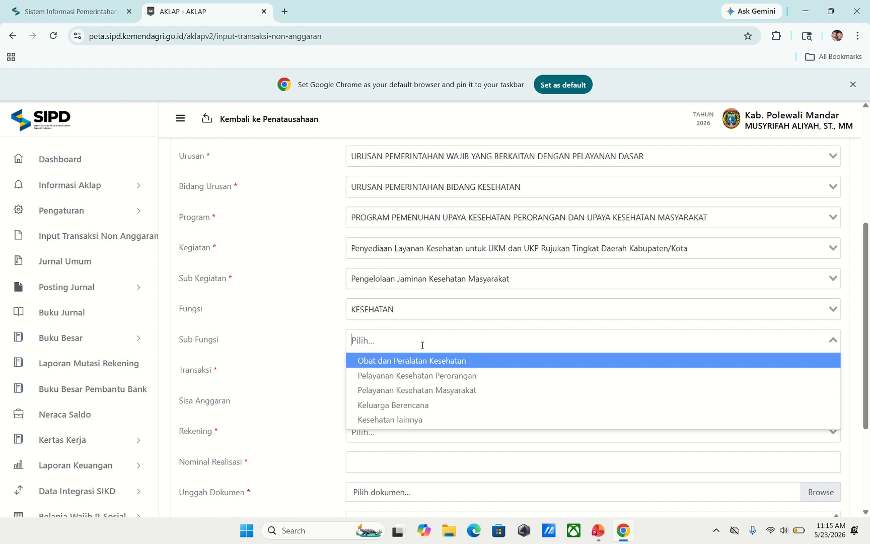
click(446, 375)
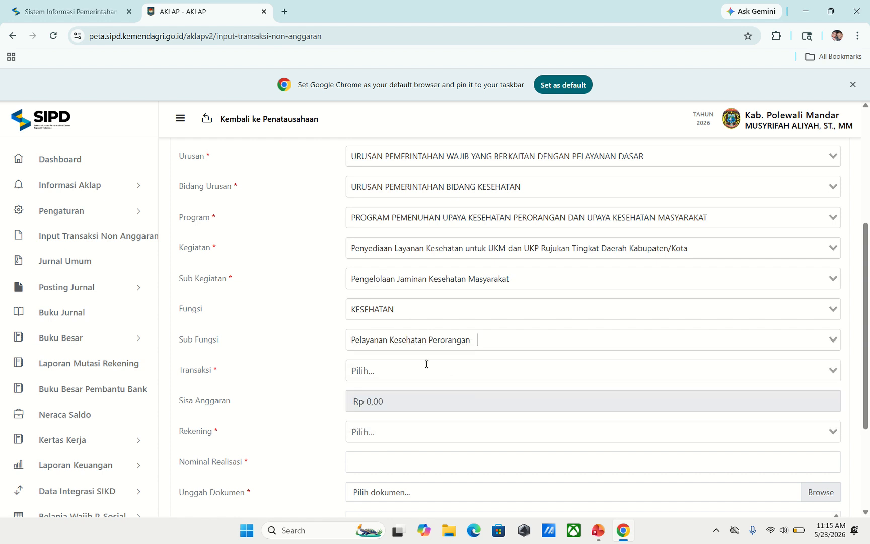
click(370, 370)
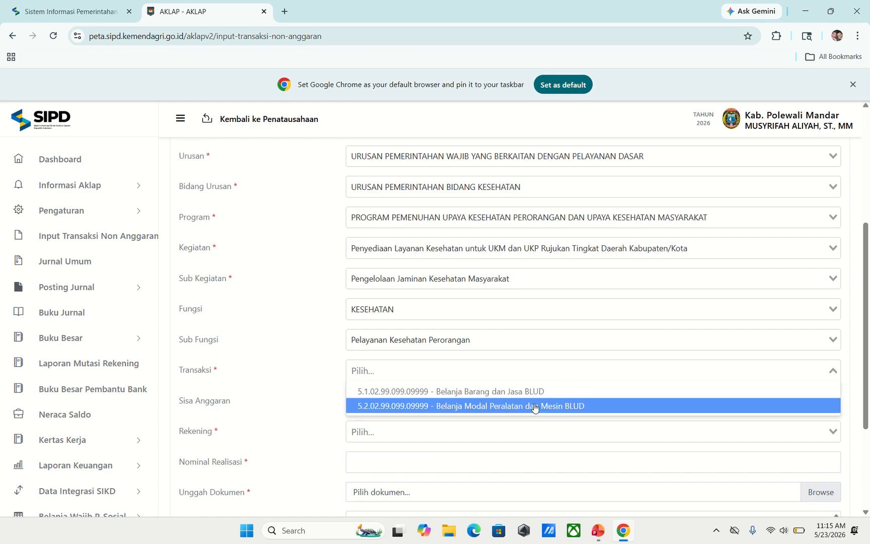
click(425, 391)
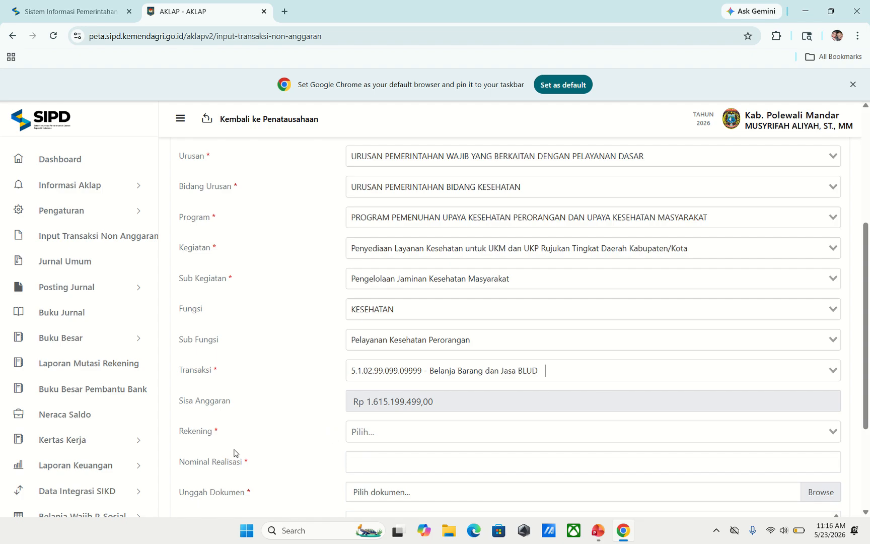
click(386, 436)
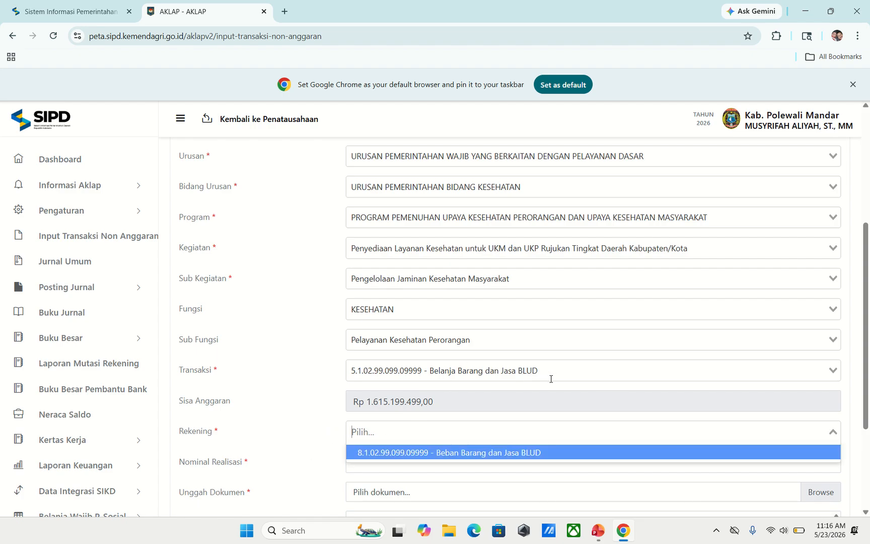
click(482, 454)
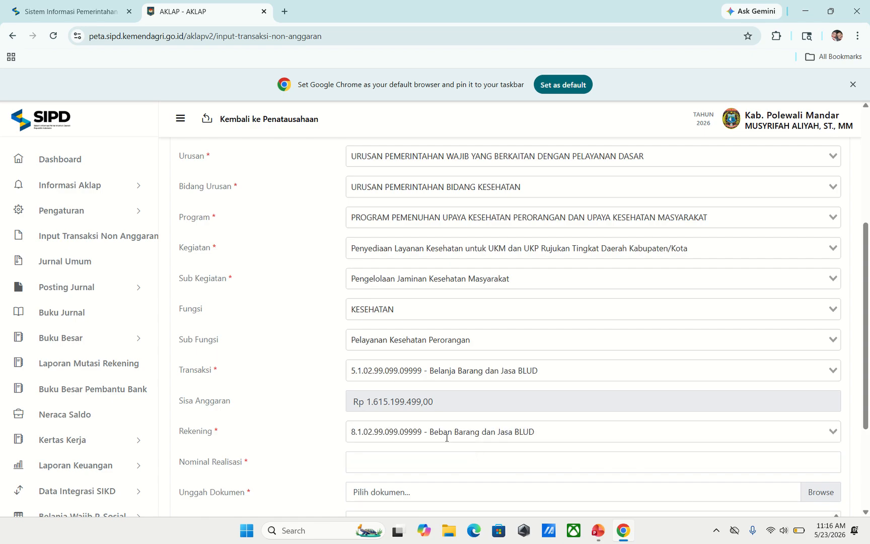
scroll(456, 435, down, 2)
- Enter 25.000.000 as the Nominal Realisasi
click(371, 350)
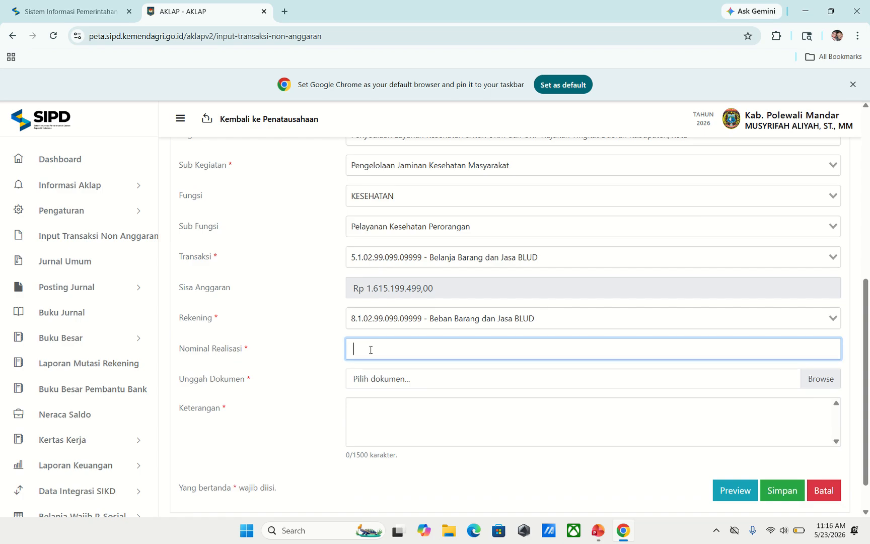
text(25.000.000)
scroll(418, 199, up, 1)
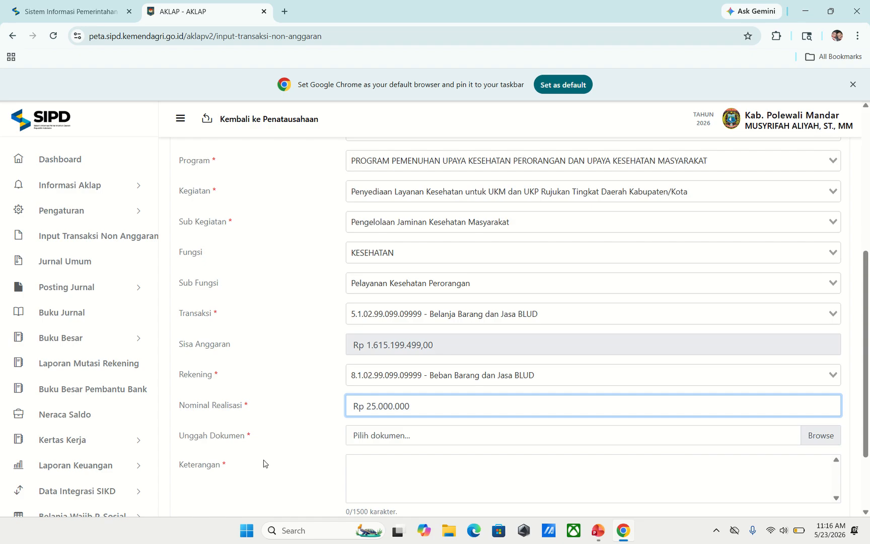
click(813, 436)
- Attach Bukti Jurnal_compressed (2) from Downloads as the supporting document
click(813, 436)
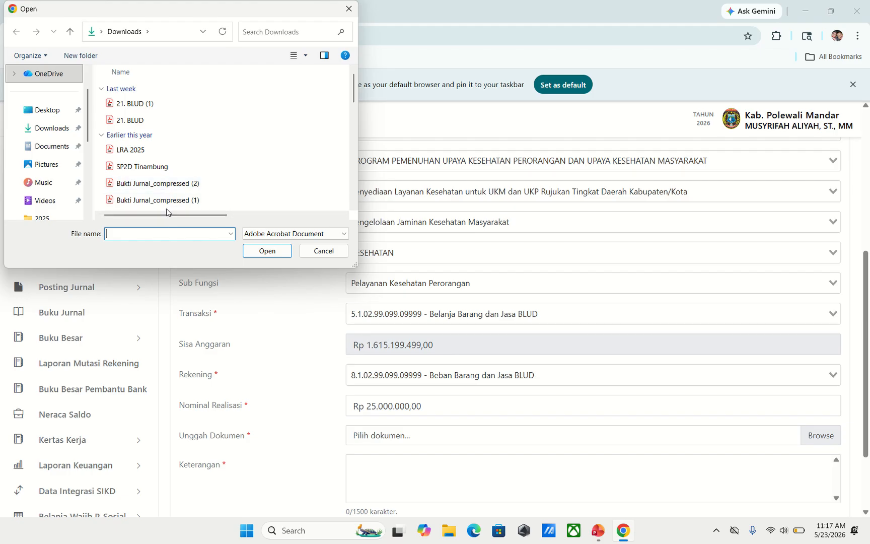
mouse_move(169, 217)
mouse_down()
mouse_move(262, 217)
mouse_move(168, 229)
mouse_up()
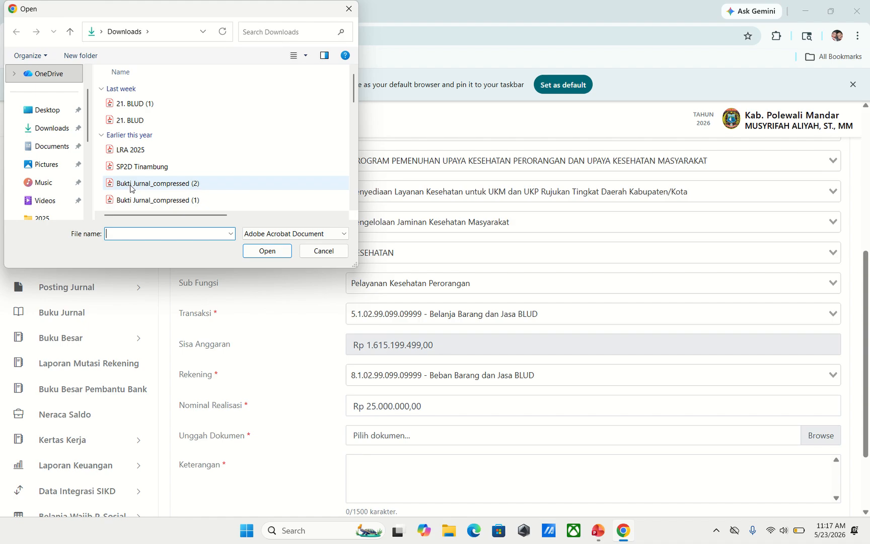
drag(176, 215, 297, 204)
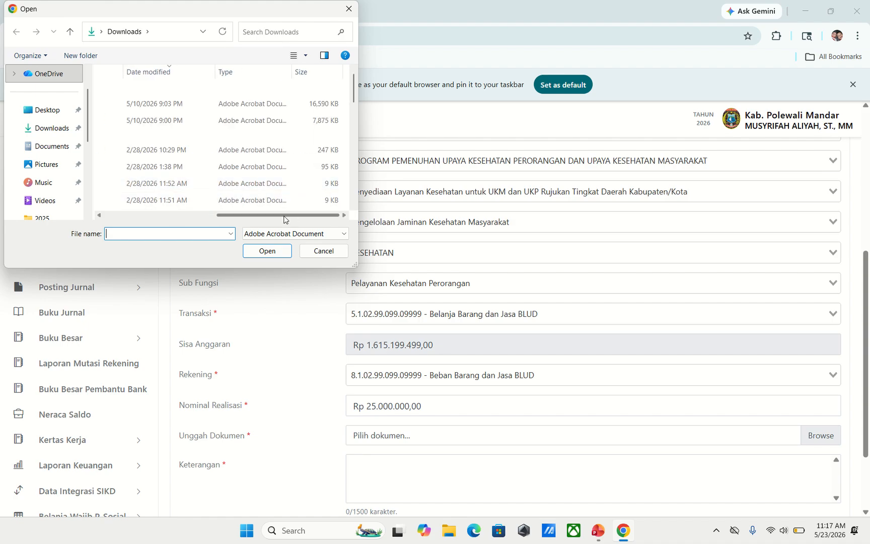
drag(284, 220, 145, 230)
click(179, 188)
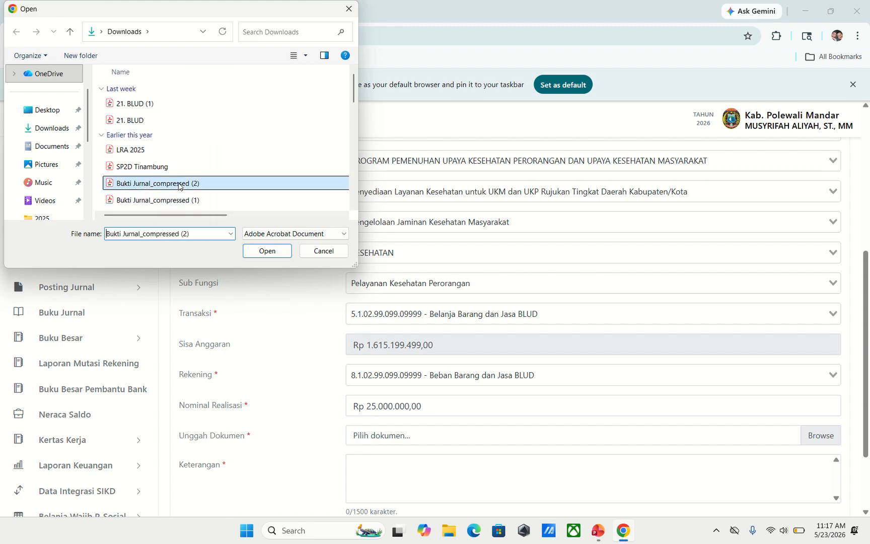
click(257, 250)
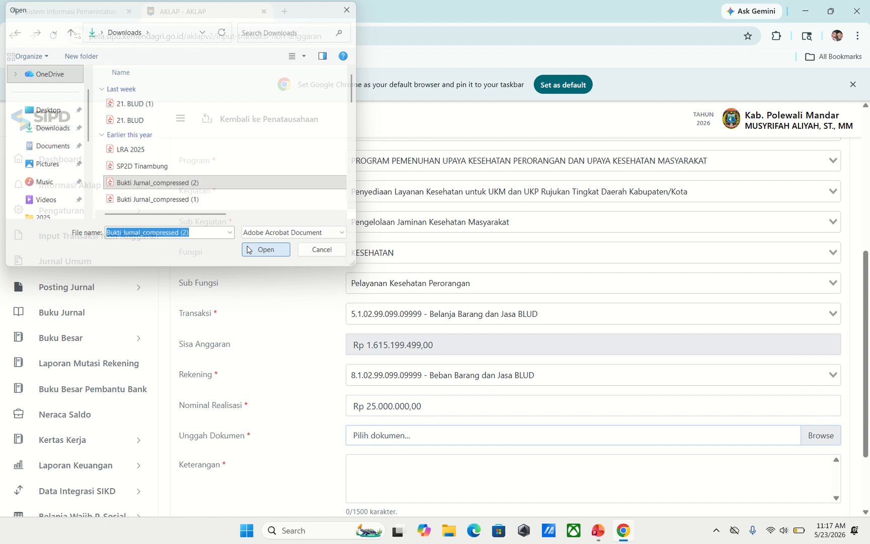
- Write the Keterangan, correcting the 'Jada' typo to 'Jasa', ending 'BLUD PKM Anreapi Bulan April 2026'
scroll(503, 342, down, 2)
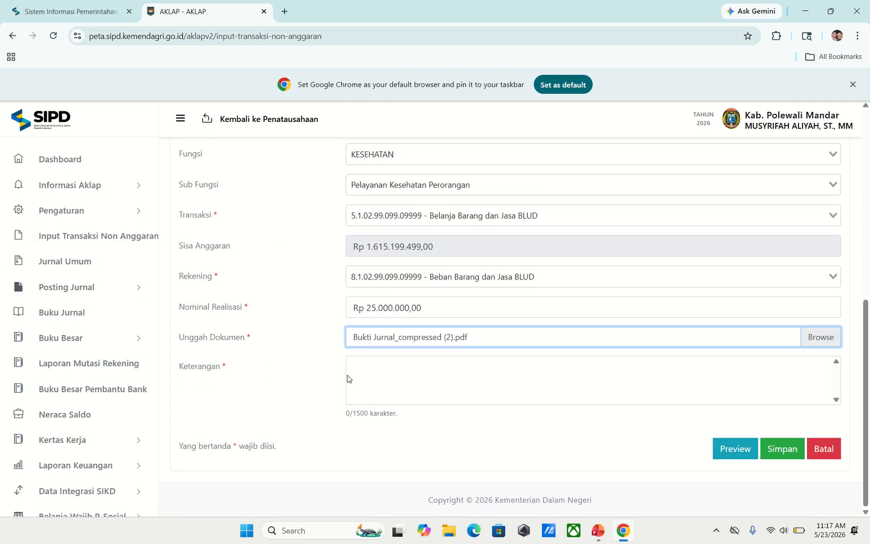
click(402, 363)
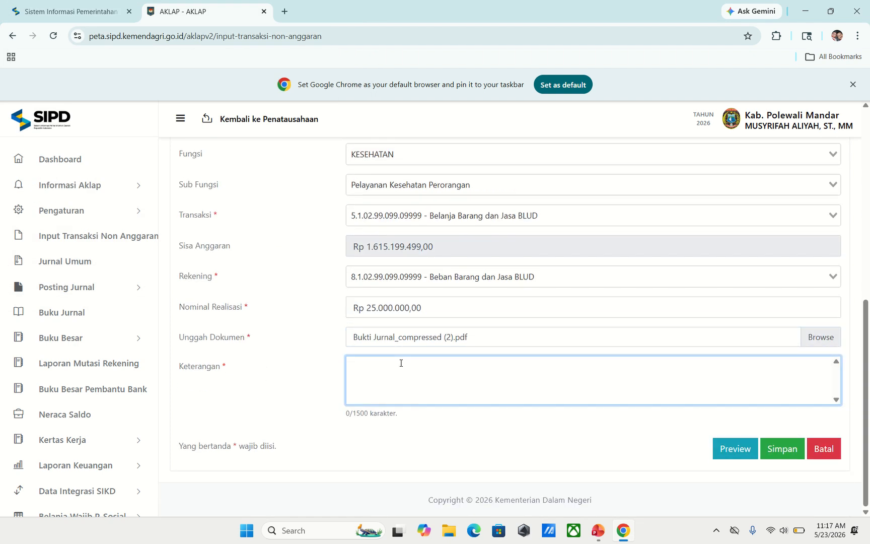
text(Realisasi Belanja Barang)
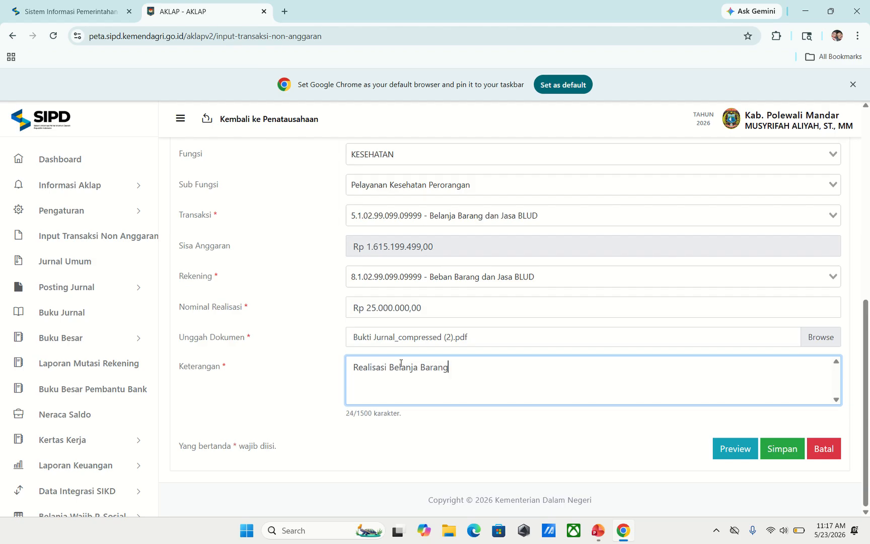
text( dan Jasa BLUD PKM Anr)
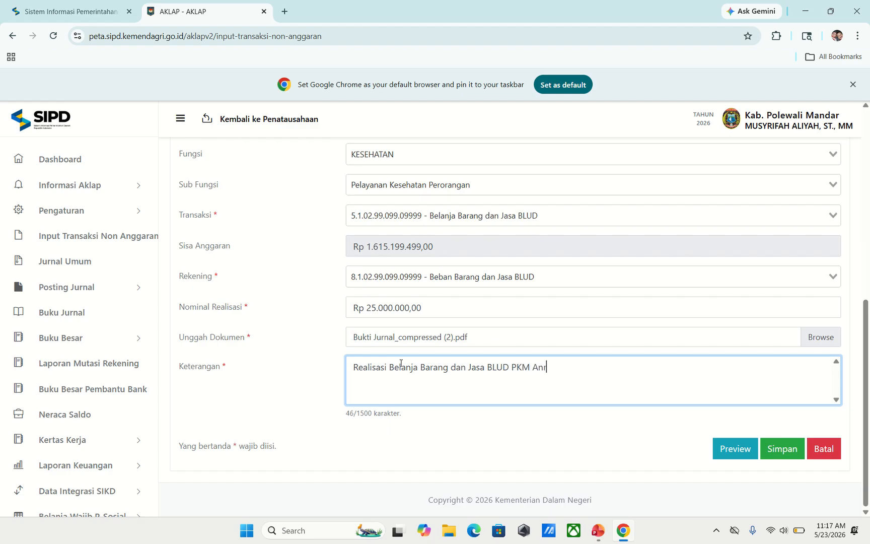
text(eapi Bulan April 2026)
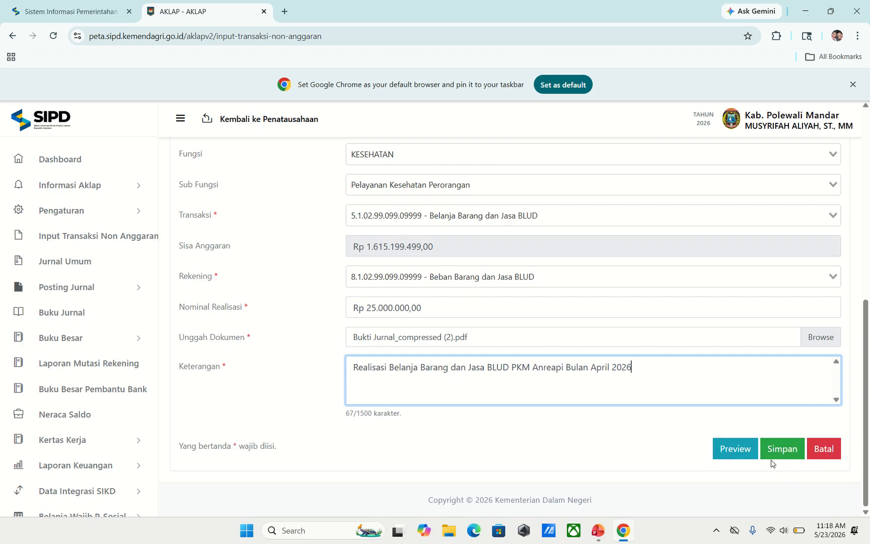
- Check the journal preview, then save the Rp 25.000.000 Puskesmas Anreapi BLUD journal and confirm
click(722, 454)
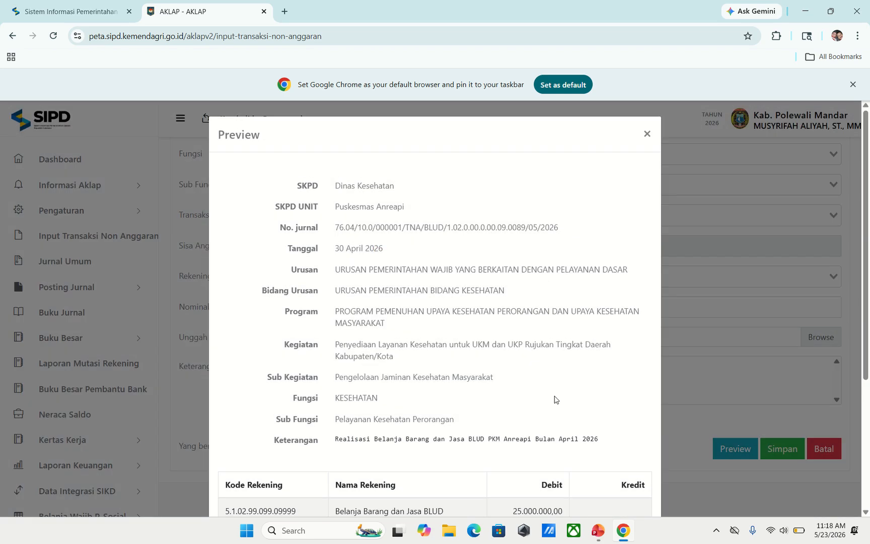
scroll(548, 329, down, 5)
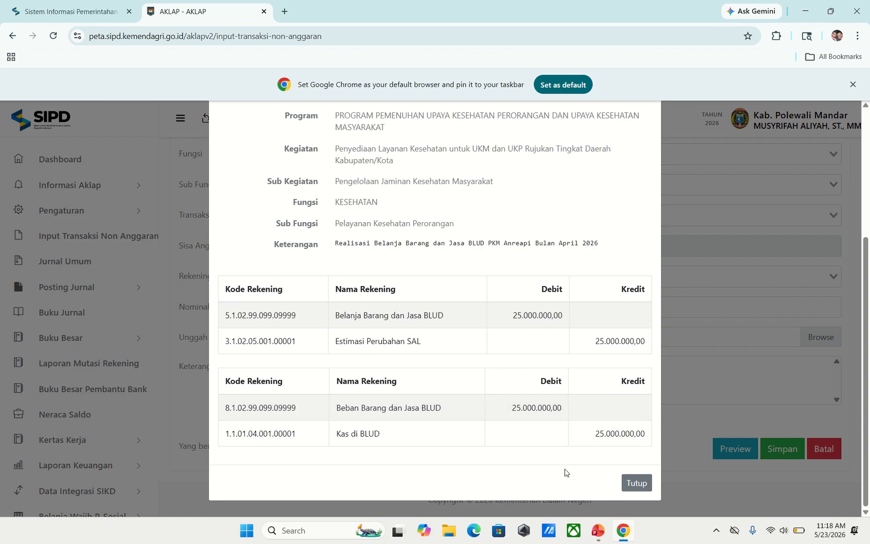
click(636, 483)
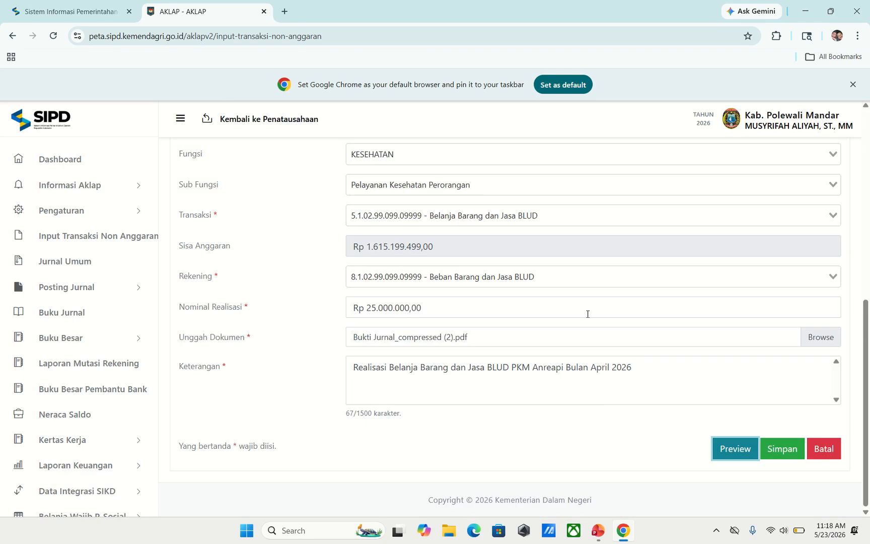
click(778, 453)
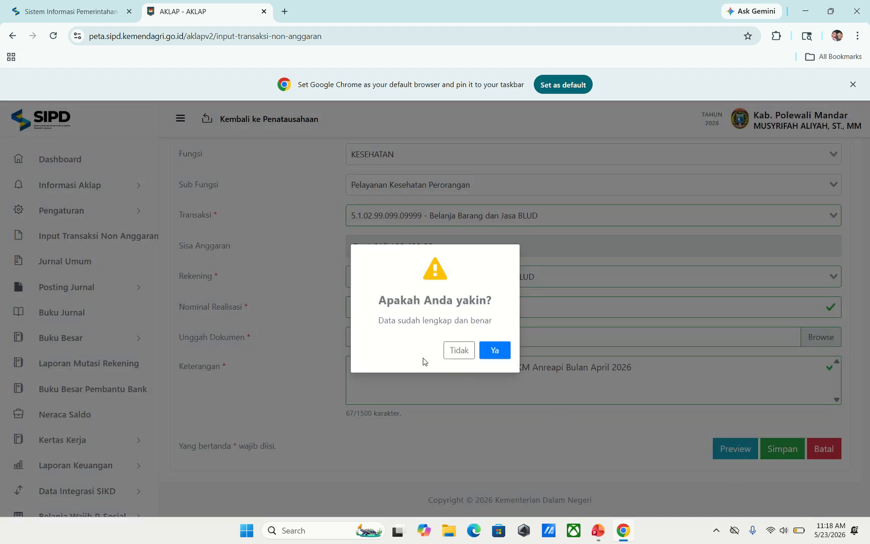
click(494, 349)
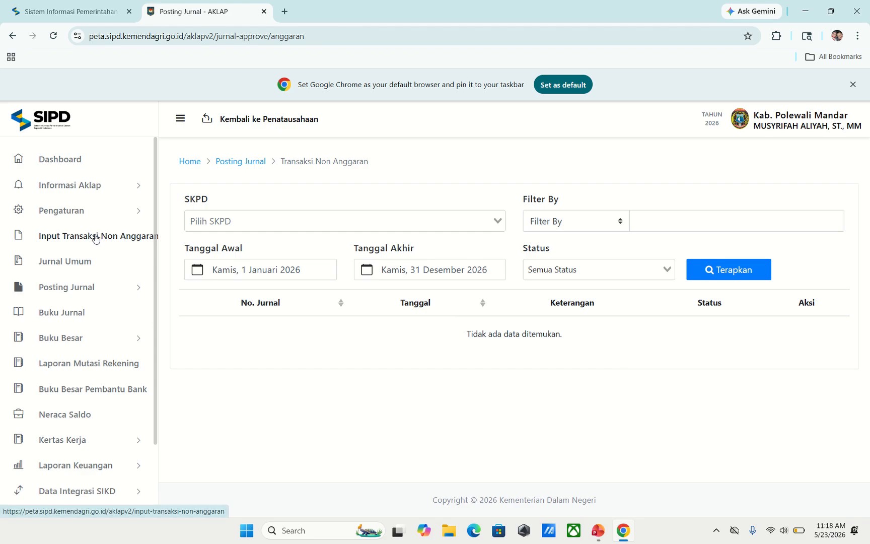
- Start a new BLUD non-budget transaction for SKPD Dinas Kesehatan, unit Puskesmas Anreapi
click(80, 241)
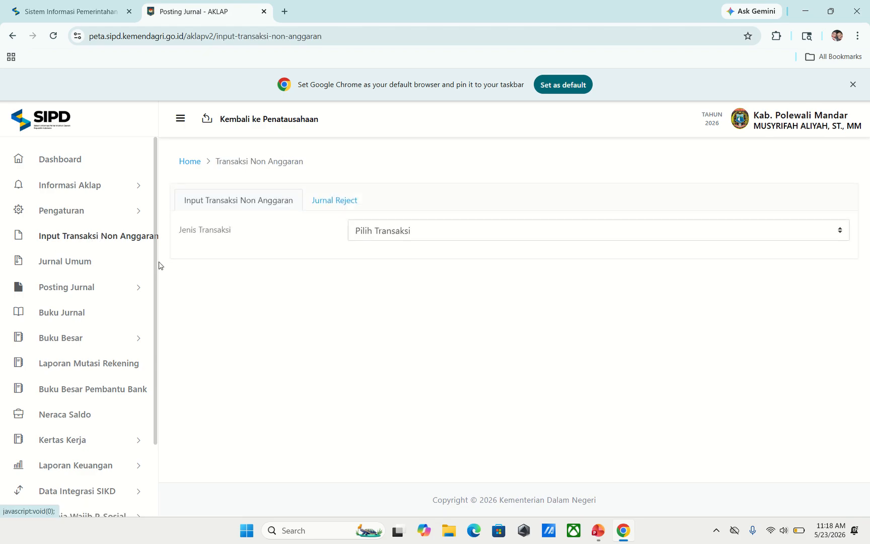
click(384, 237)
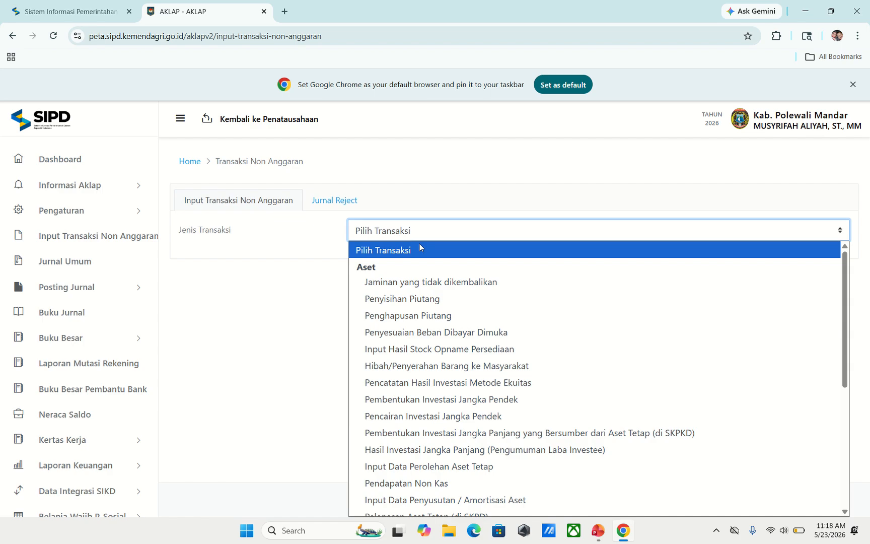
scroll(448, 256, down, 5)
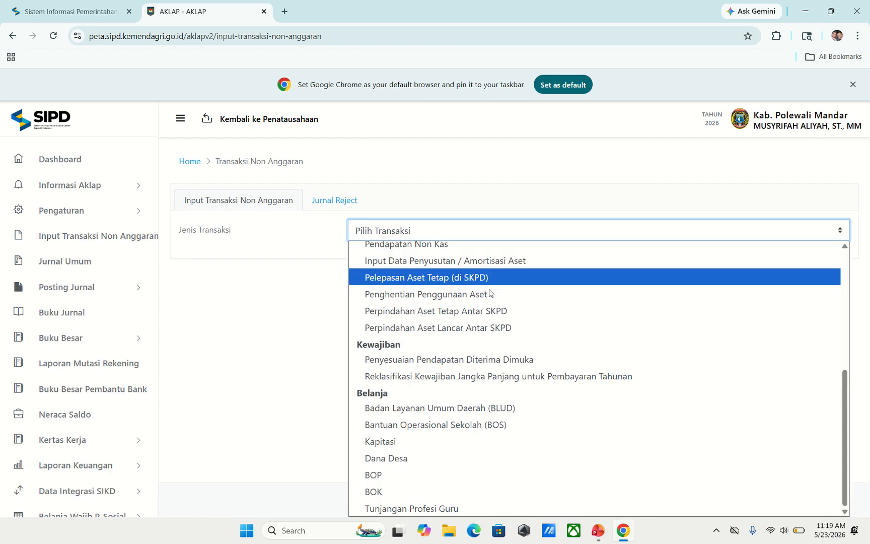
click(478, 413)
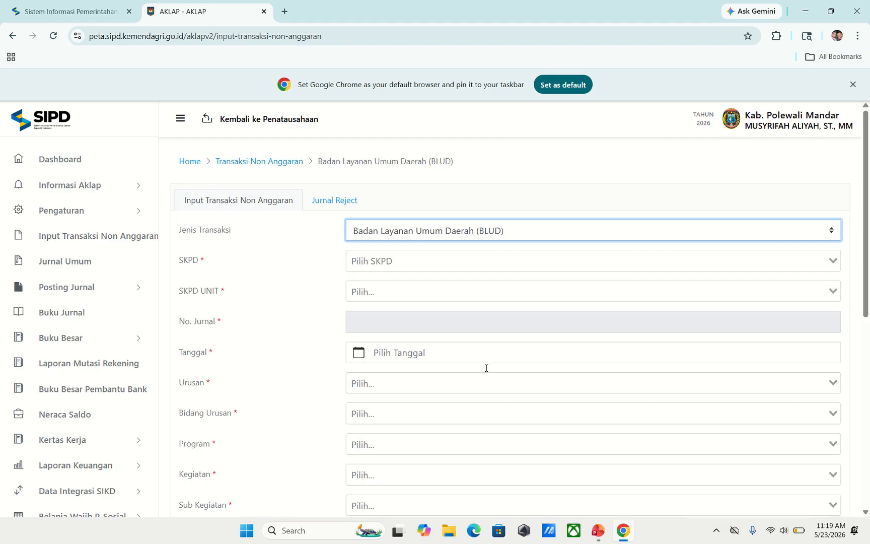
click(405, 261)
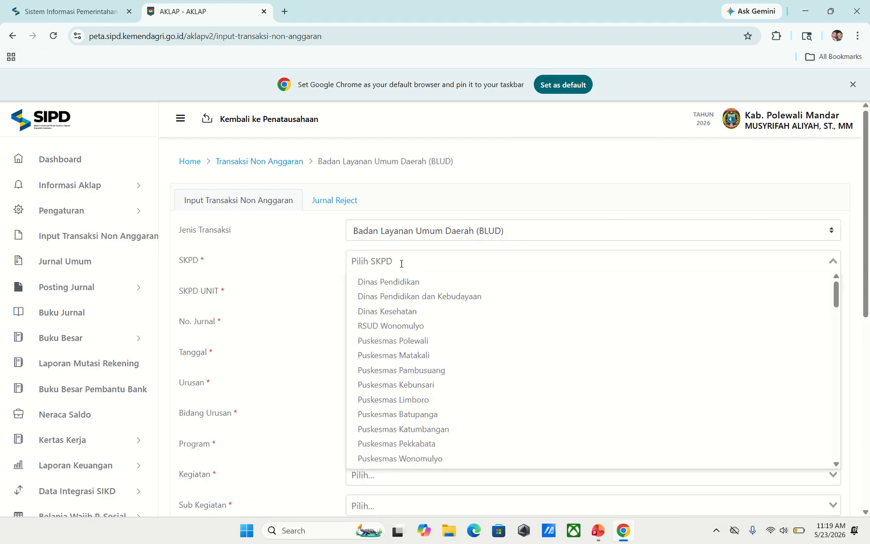
click(394, 311)
click(393, 291)
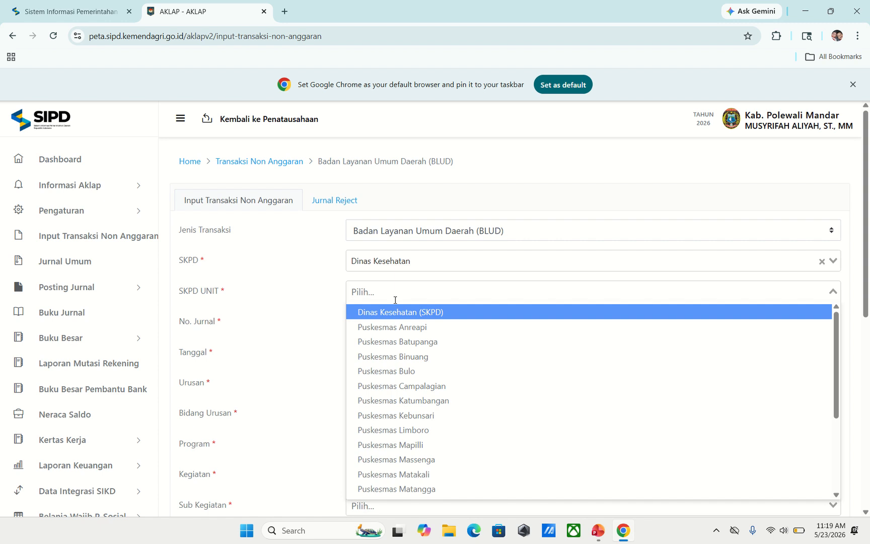
click(403, 326)
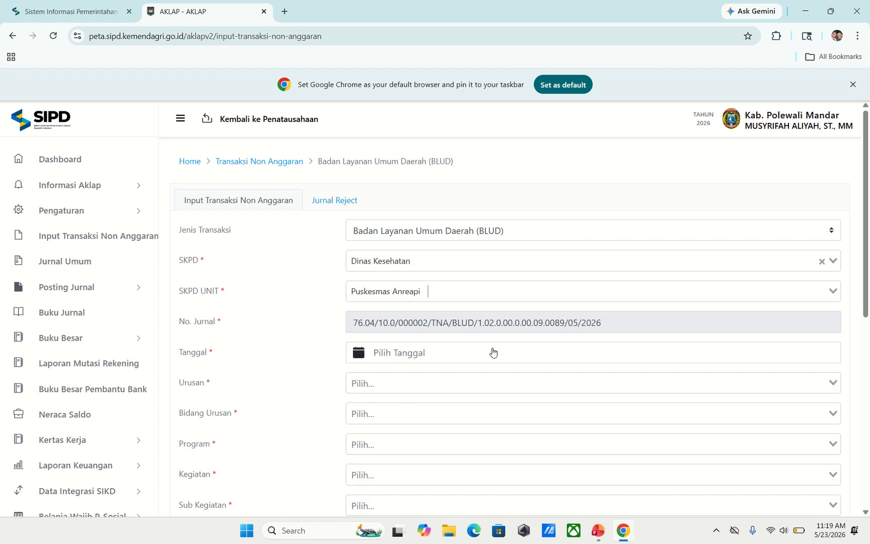
- Date the journal 30 April 2026 with the basic-services Urusan and Bidang Urusan Kesehatan
click(419, 358)
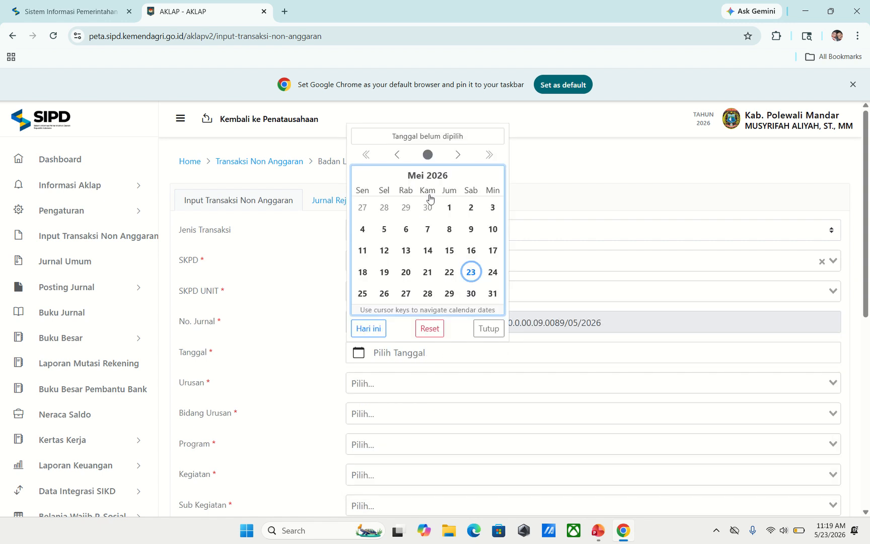
click(397, 154)
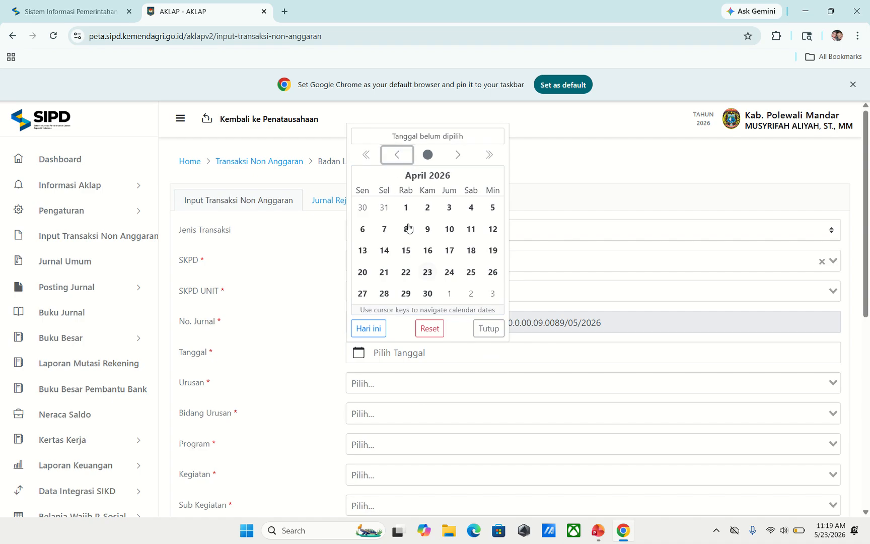
click(427, 293)
scroll(501, 312, down, 1)
click(448, 326)
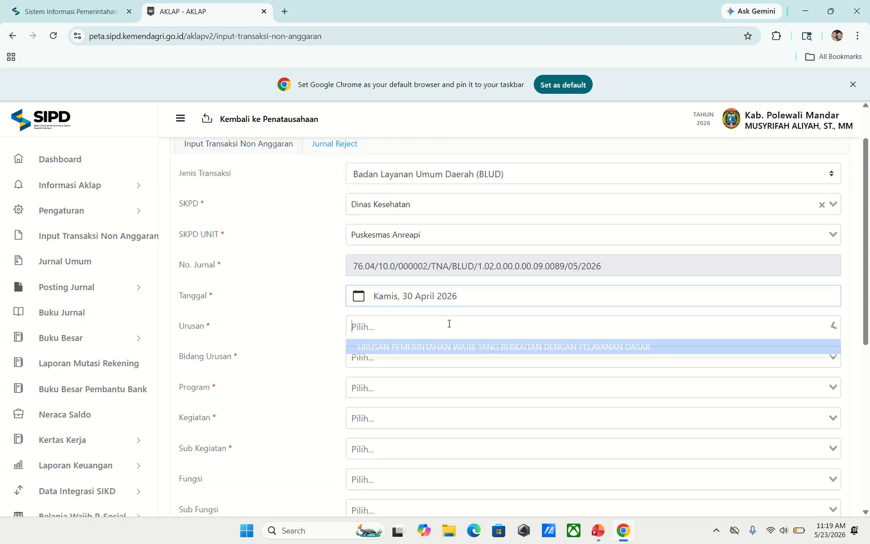
click(447, 349)
click(433, 359)
click(431, 381)
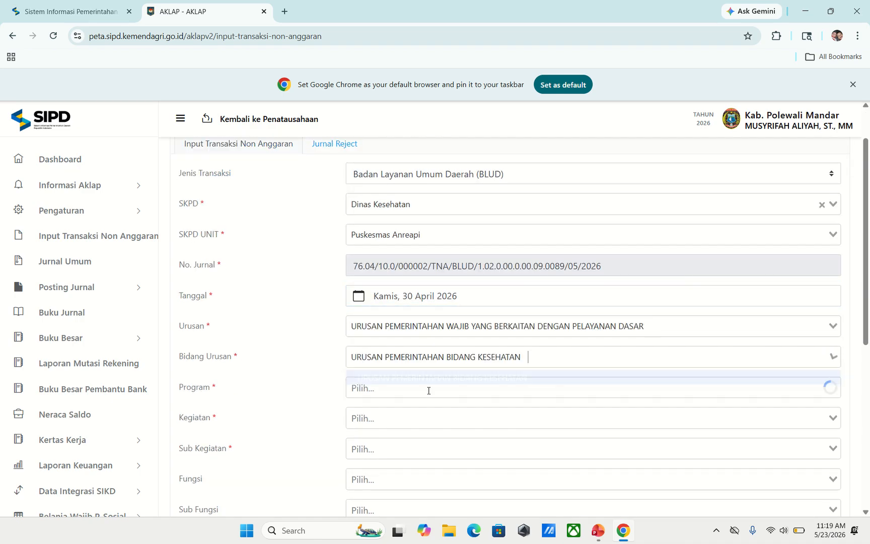
- Pick the community and individual health program, UKM/UKP activity, and sub-activity Pengelolaan Jaminan Kesehatan Masyarakat
click(427, 388)
click(424, 408)
click(417, 419)
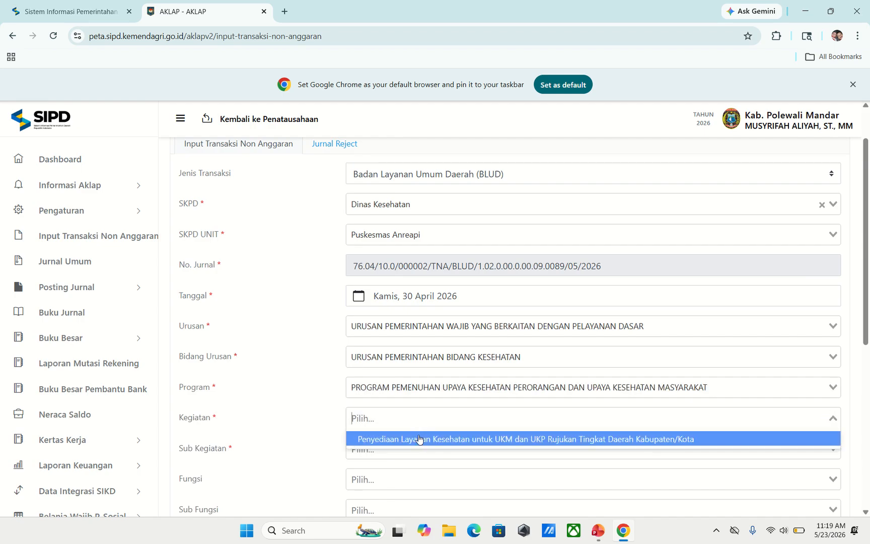
click(416, 440)
click(403, 469)
- Set Fungsi to KESEHATAN and Sub Fungsi to Pelayanan Kesehatan Perorangan
scroll(401, 443, down, 1)
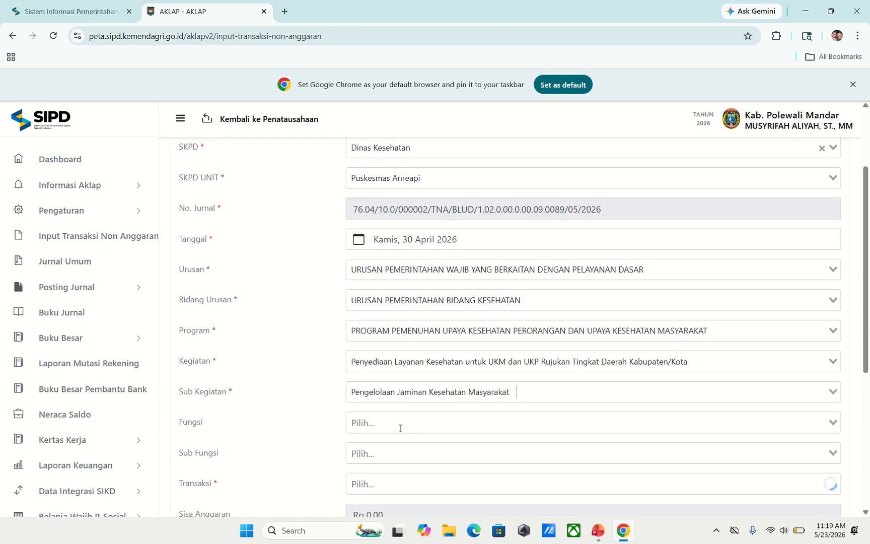
click(399, 427)
scroll(395, 486, down, 1)
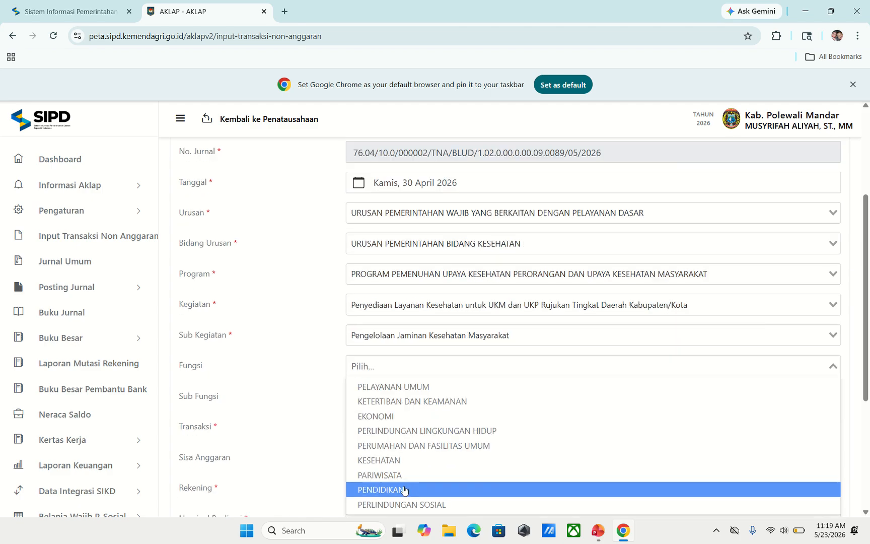
click(390, 470)
click(391, 400)
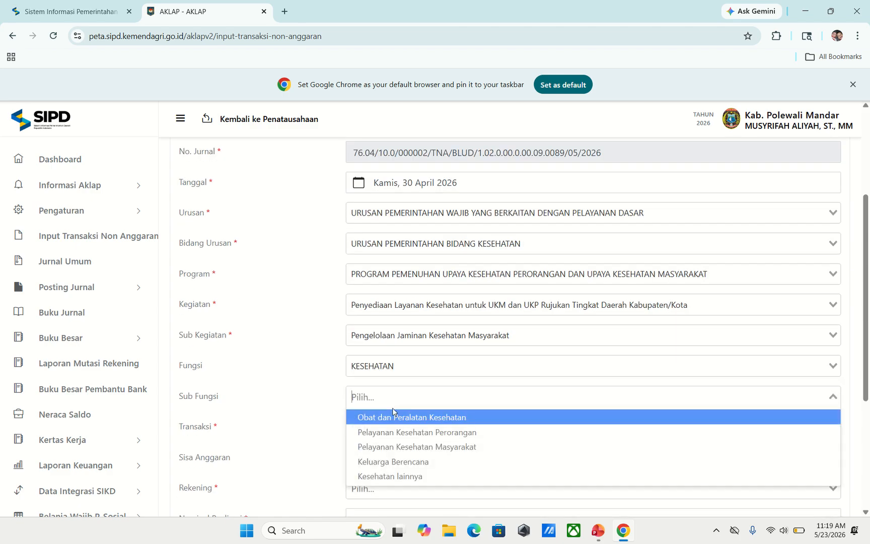
click(396, 432)
scroll(352, 352, down, 2)
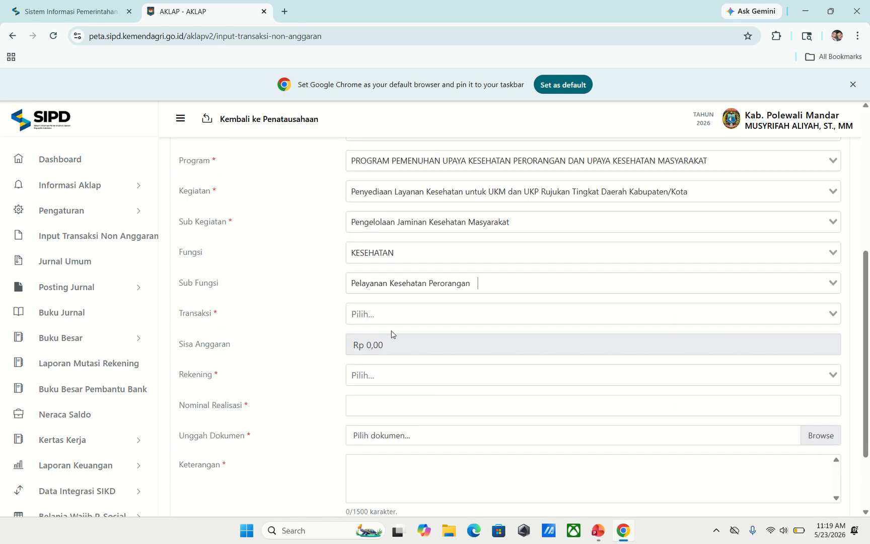
click(392, 312)
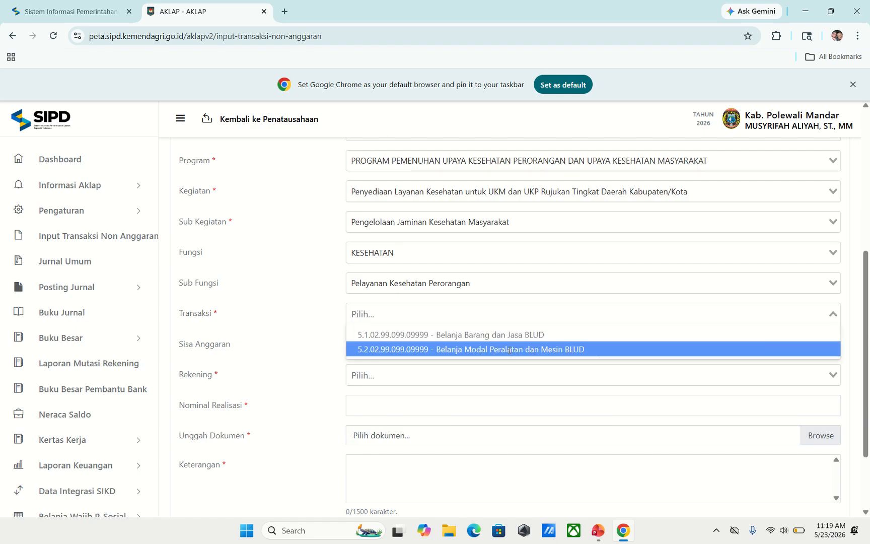
- Select transaction 5.2.02.99.099.09999 Belanja Modal Peralatan dan Mesin BLUD and search accounts for 'mebel'
click(507, 349)
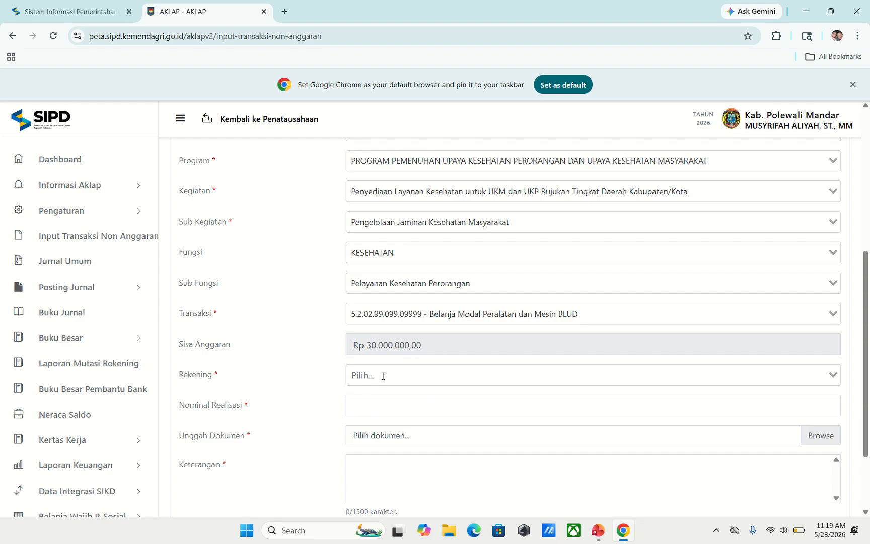
click(383, 376)
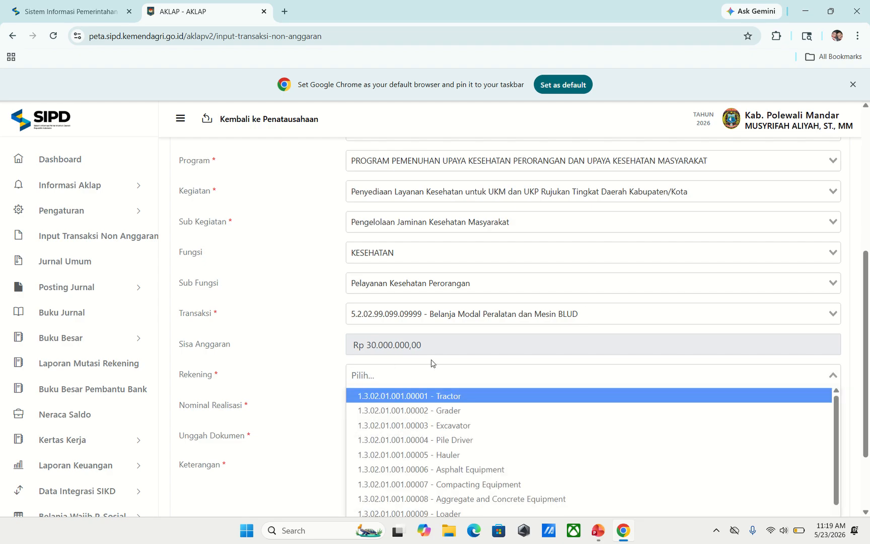
scroll(474, 348, down, 2)
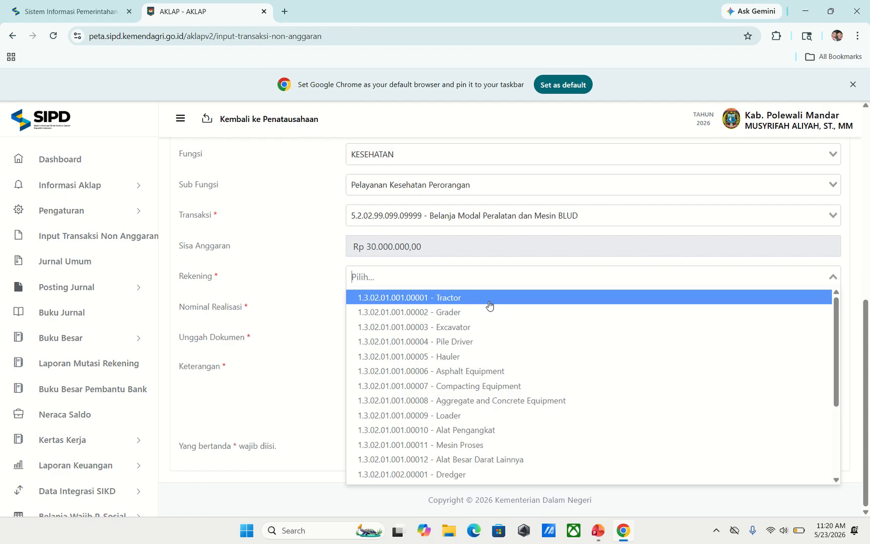
text(m)
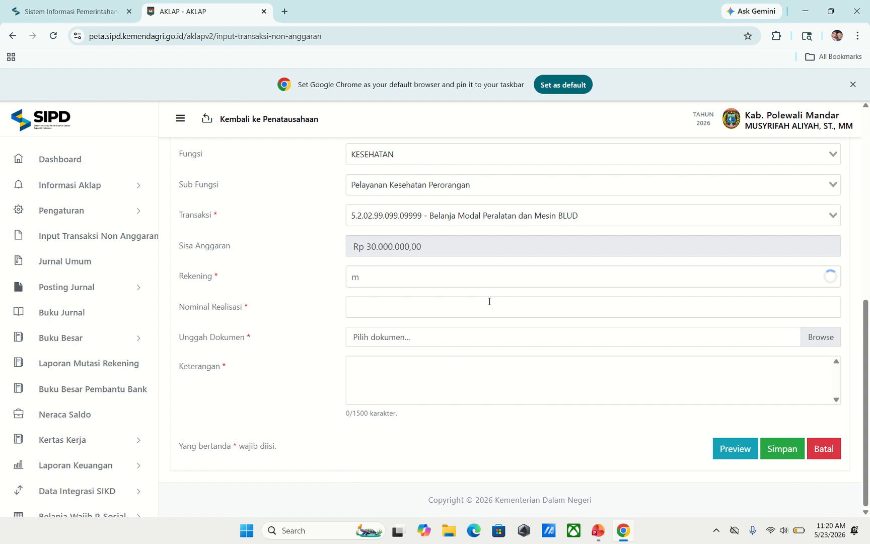
text(ebel)
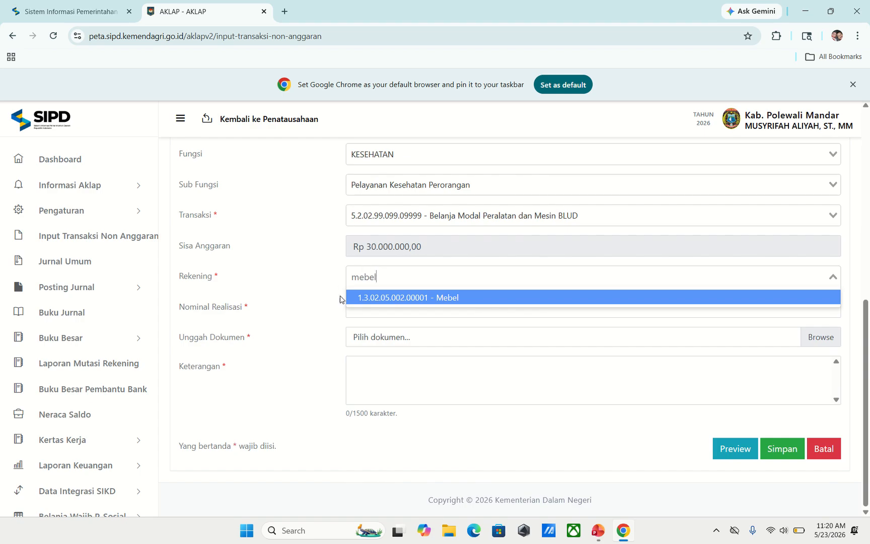
- Choose the Mebel account and enter a realisation of 2.000.000
click(454, 297)
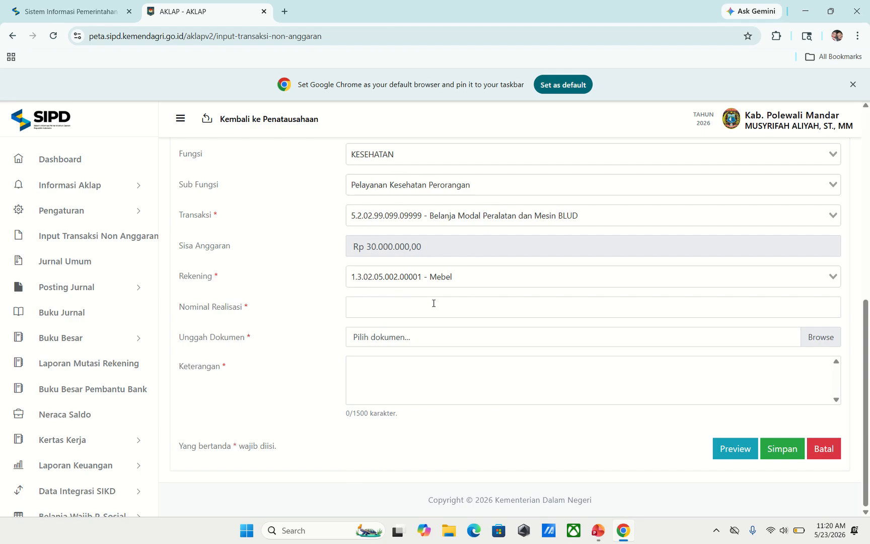
click(450, 305)
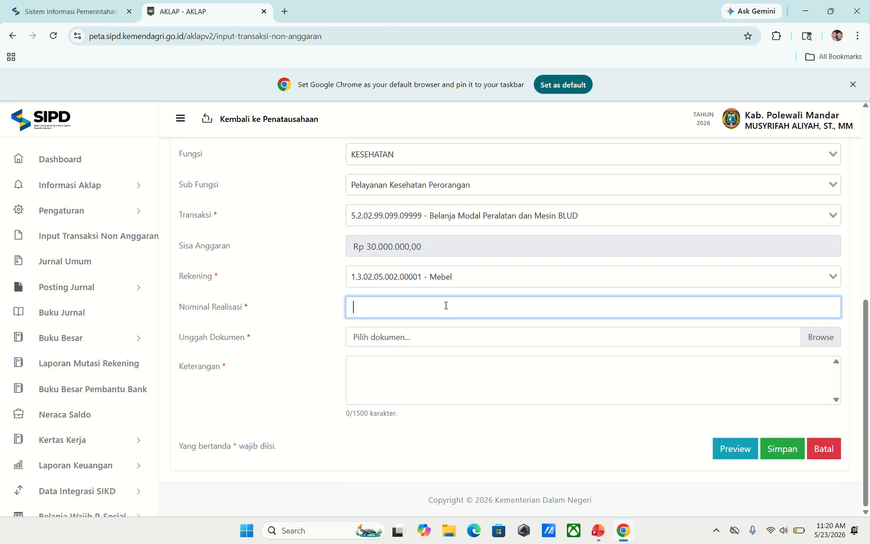
text(2.000.000)
- Attach Bukti Jurnal_compressed (2).pdf and describe it as 'Realisasi Belanja Modal Peralatan dan Mesin BLUD PKM Anreapi Bulan April 2026'
click(813, 337)
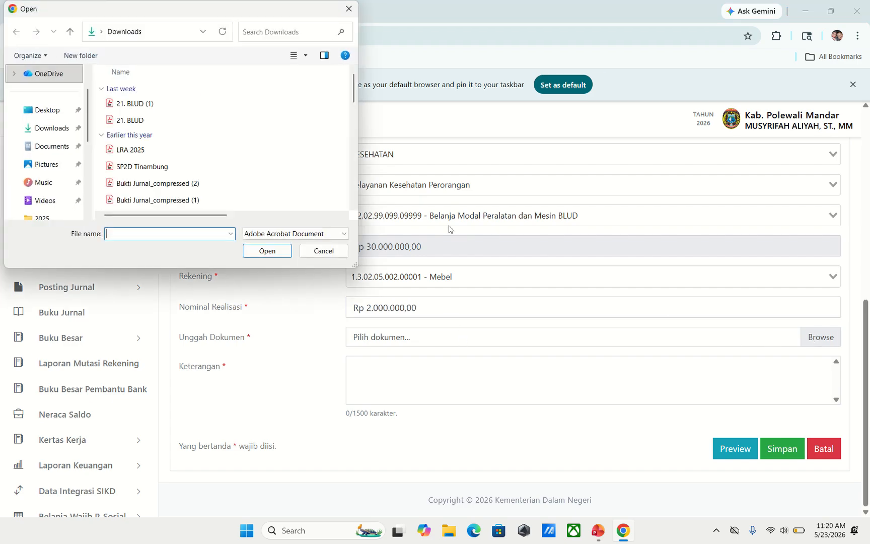
click(211, 184)
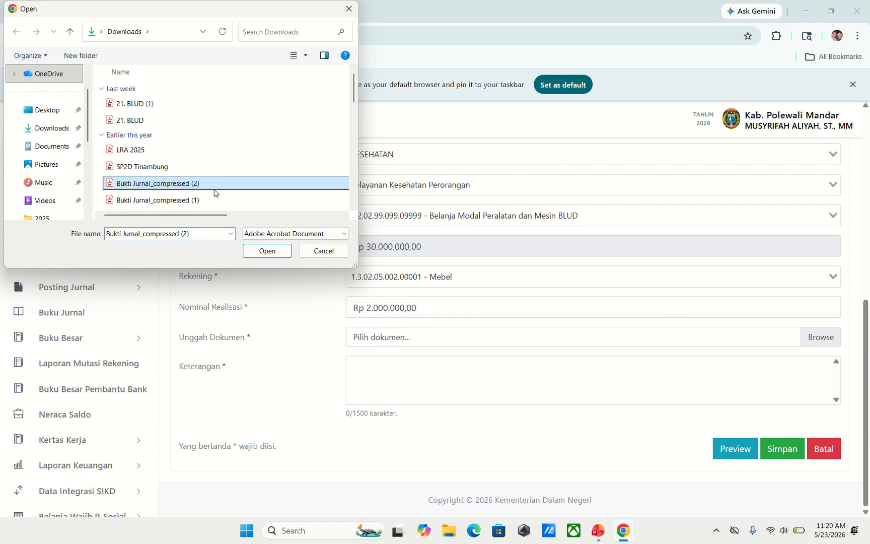
click(266, 251)
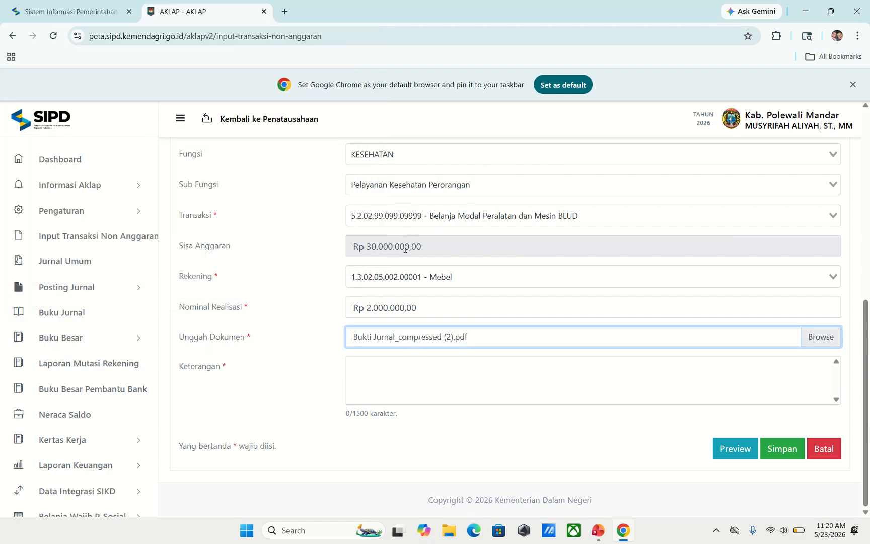
click(380, 372)
text(R)
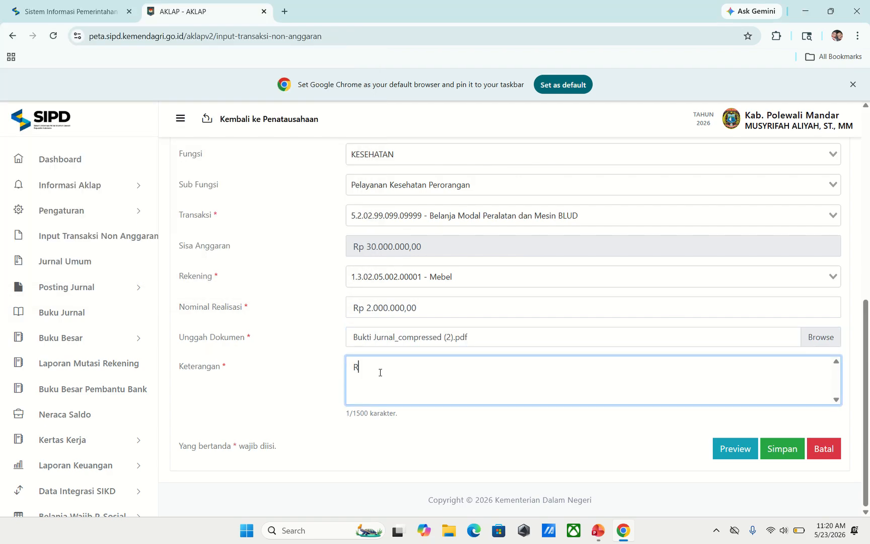
text(ealisasi Belanja Modal)
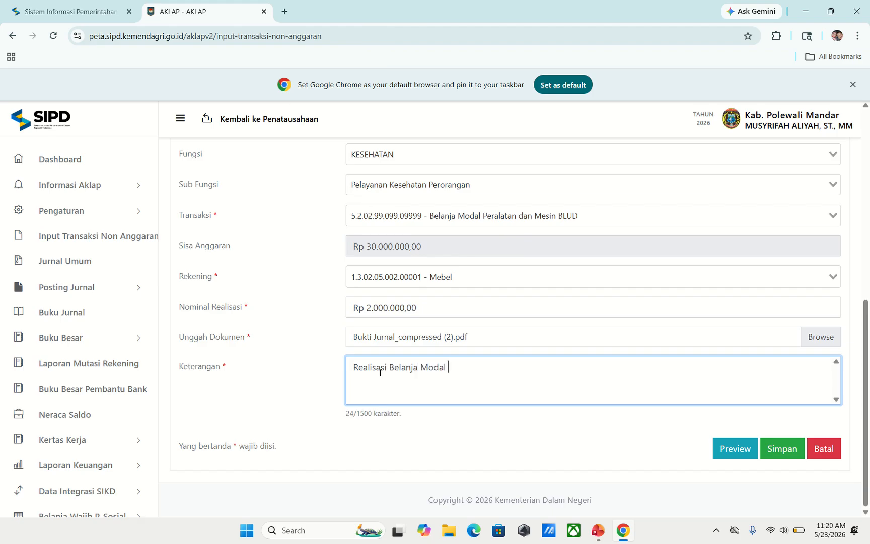
text( Peralatan dan Mesin BLUD)
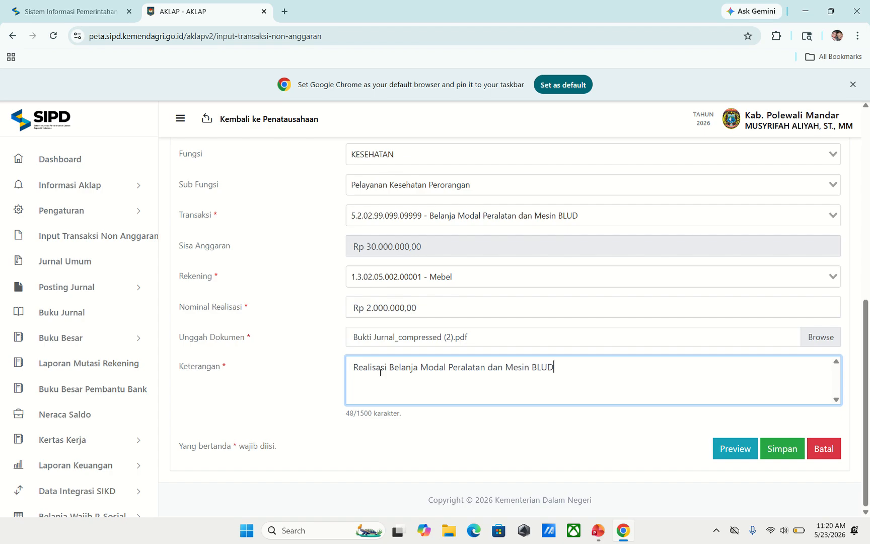
text( PKM Anreapi Bulan Ap)
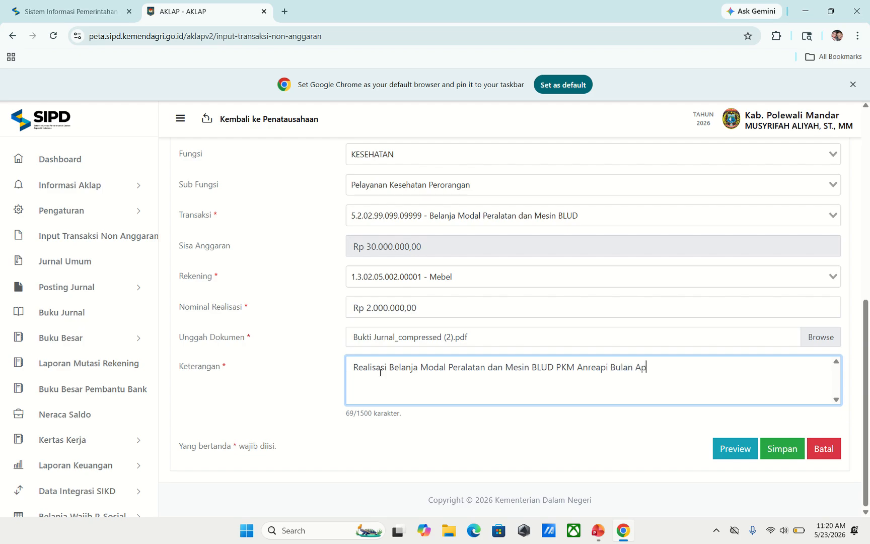
text(ril 2026)
- Review and close the journal preview, then reopen the Rekening account list
click(735, 450)
scroll(554, 347, down, 4)
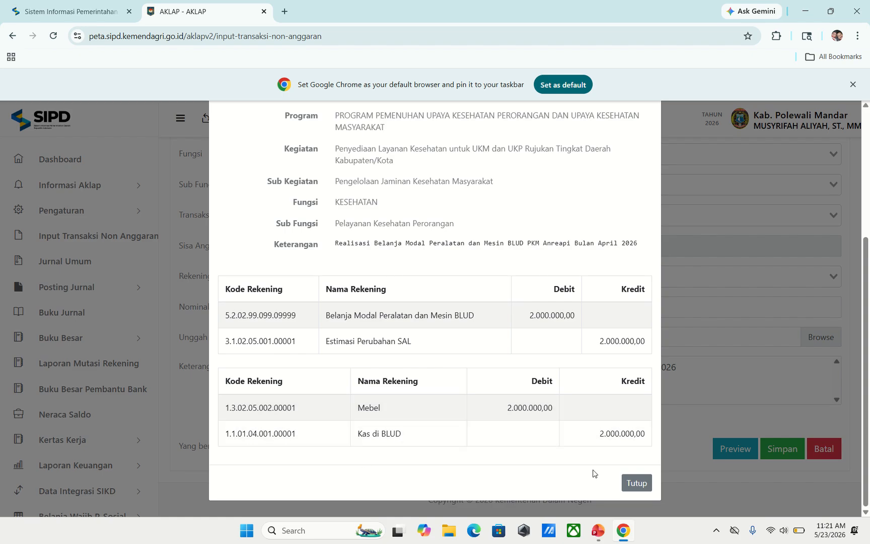
click(639, 484)
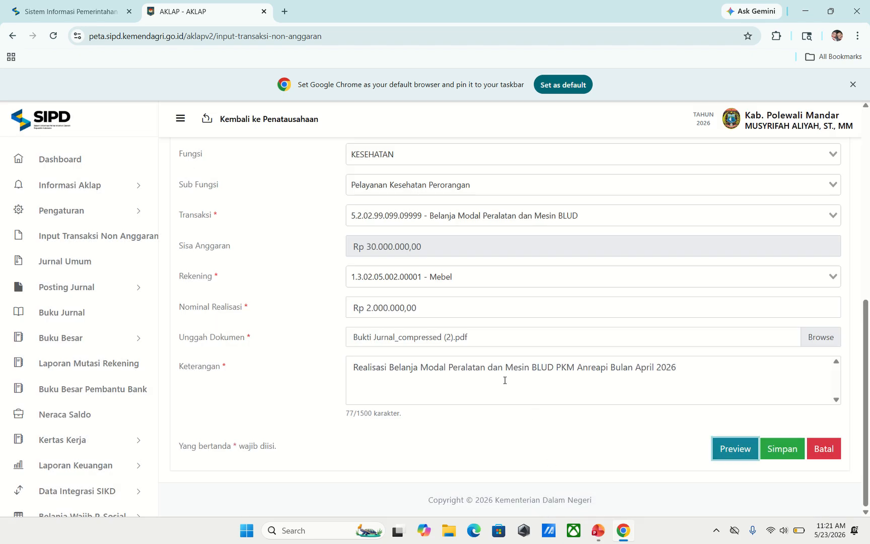
scroll(447, 360, up, 1)
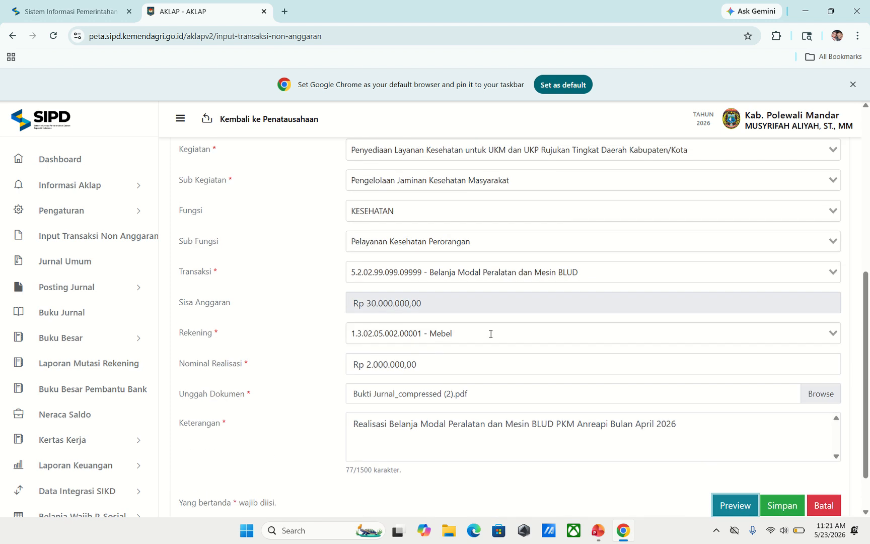
click(493, 330)
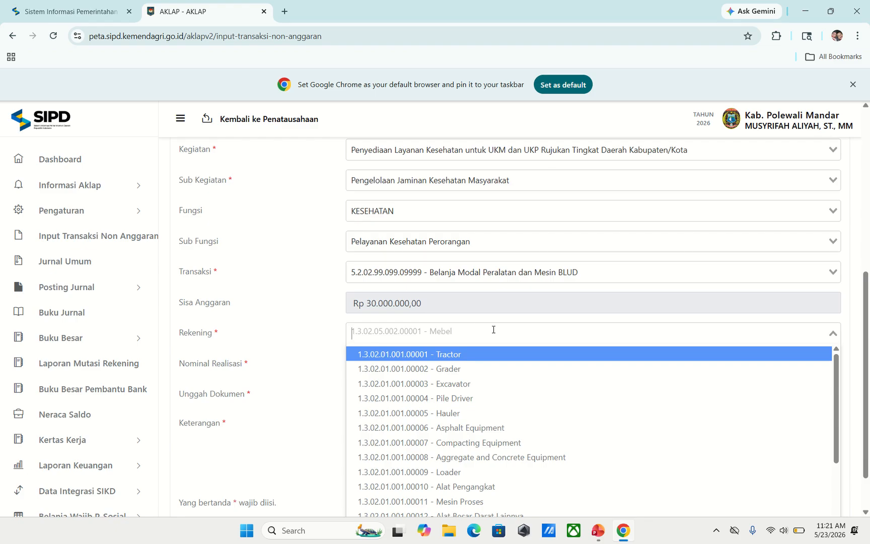
- Switch the account to 1.3.02.10.001.00002 Personal Computer, change realisation to 15.000.000, and preview
text(co)
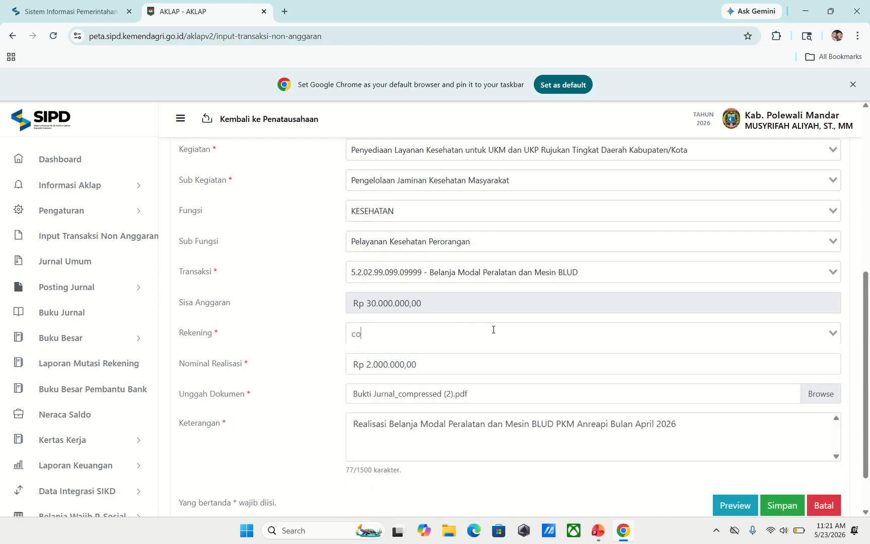
text(mputer)
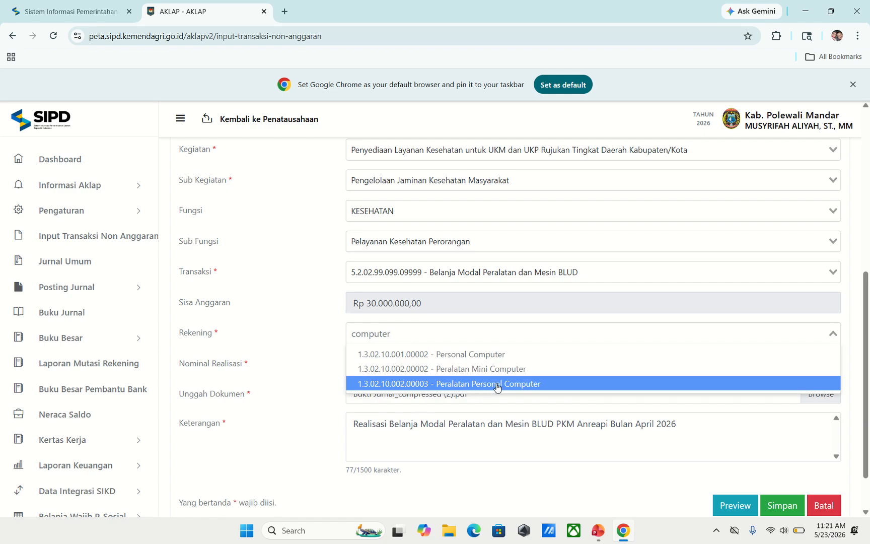
click(439, 354)
scroll(529, 359, down, 1)
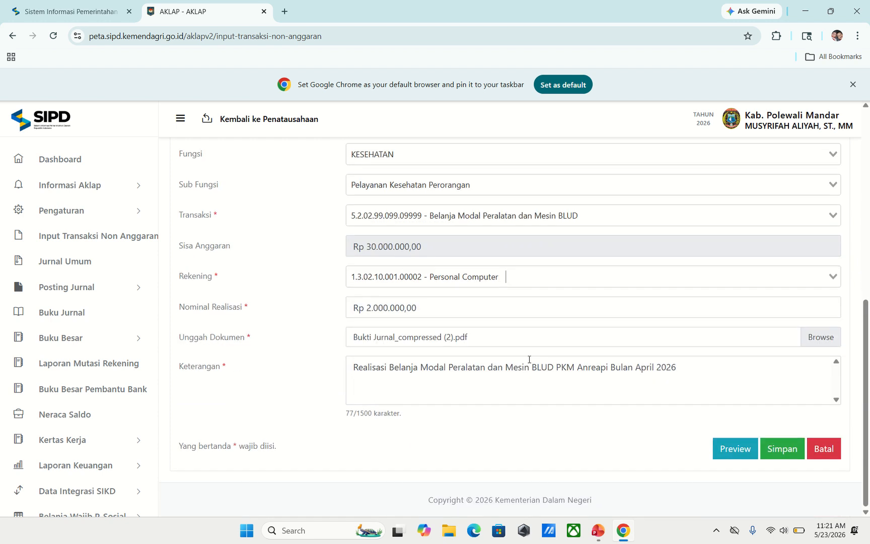
drag(370, 307, 453, 313)
text(15000000)
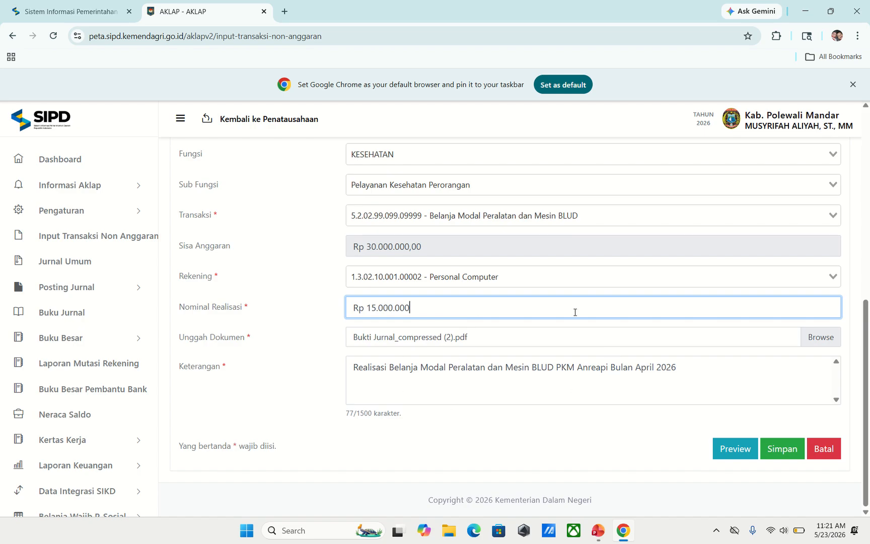
click(715, 451)
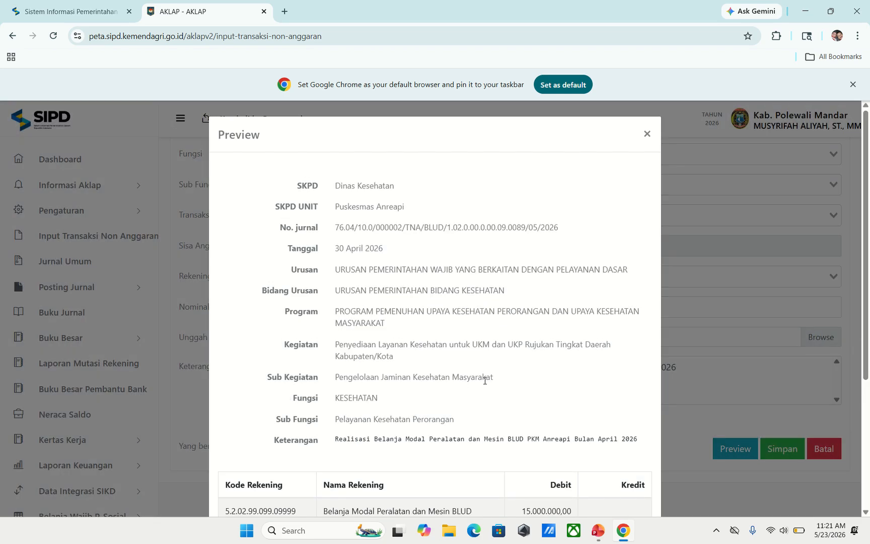
- Close the preview and save the Rp 15.000.000 Personal Computer BLUD journal, confirming with Ya
scroll(485, 379, down, 4)
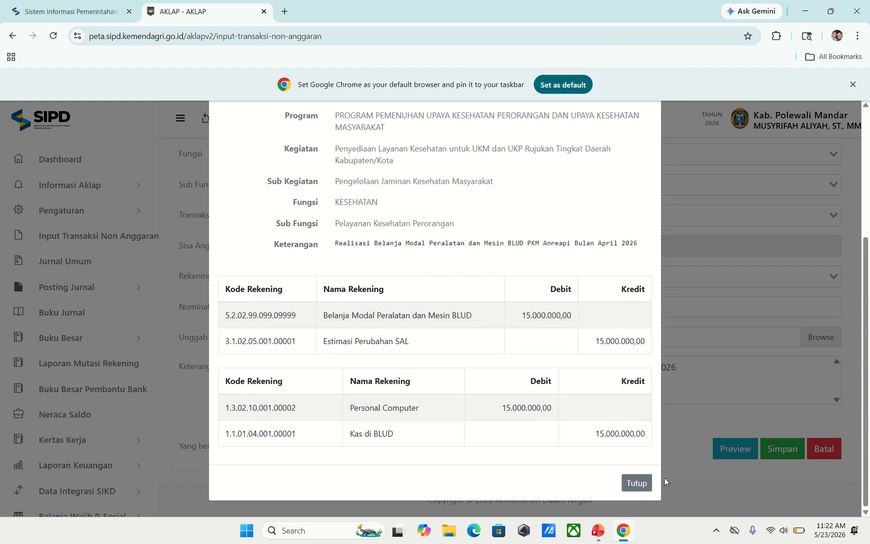
click(635, 483)
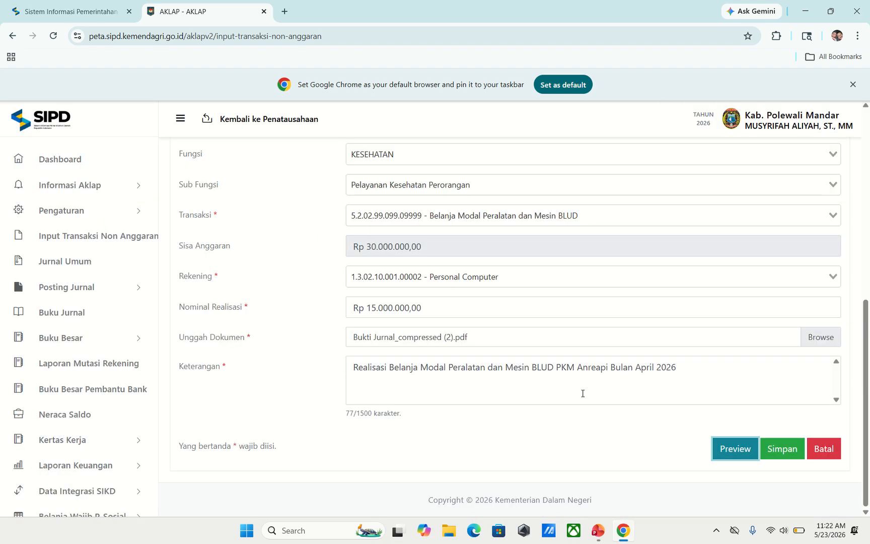
click(784, 459)
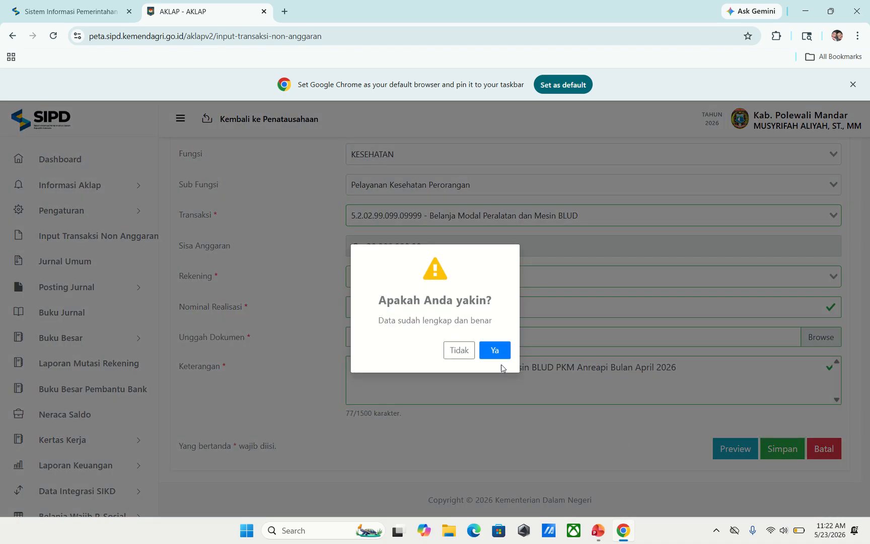
click(494, 351)
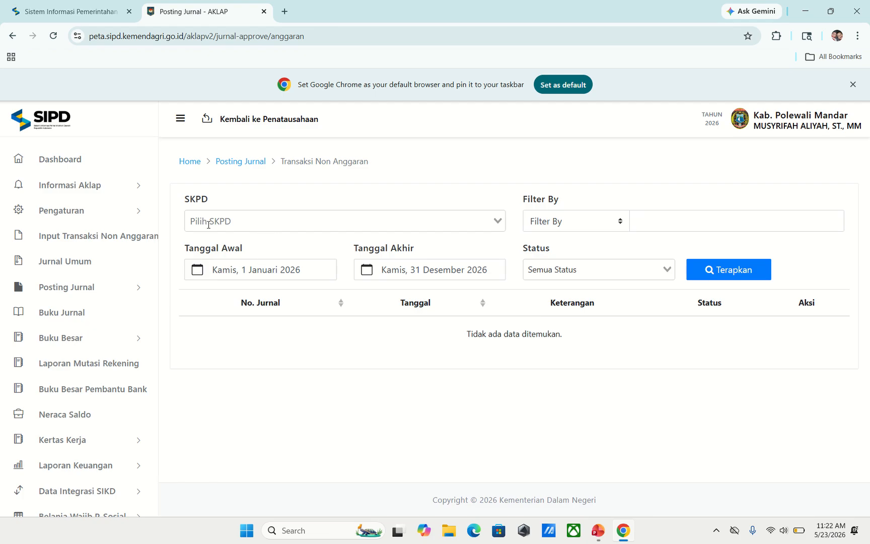
- Begin a new Badan Layanan Umum Daerah (BLUD) non-budget transaction and check the available Rekening accounts
click(125, 244)
click(379, 224)
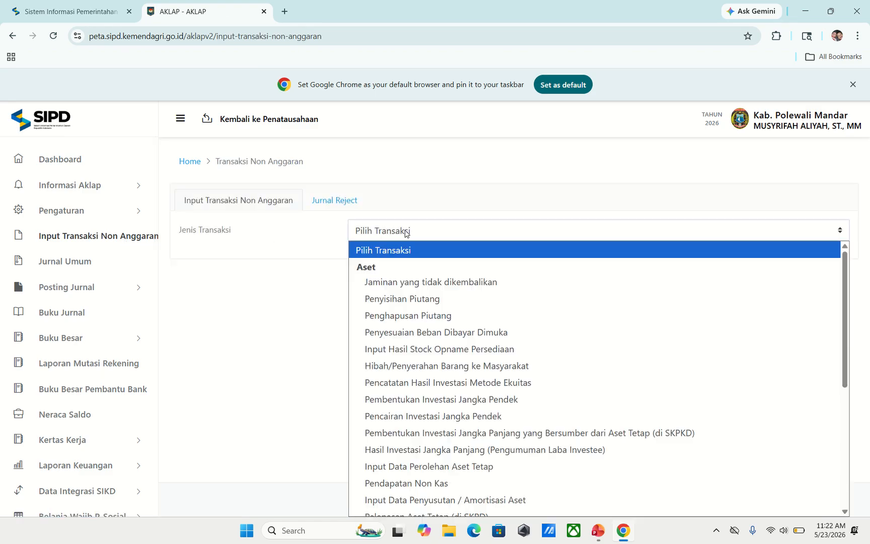
scroll(452, 264, down, 1)
scroll(453, 263, down, 3)
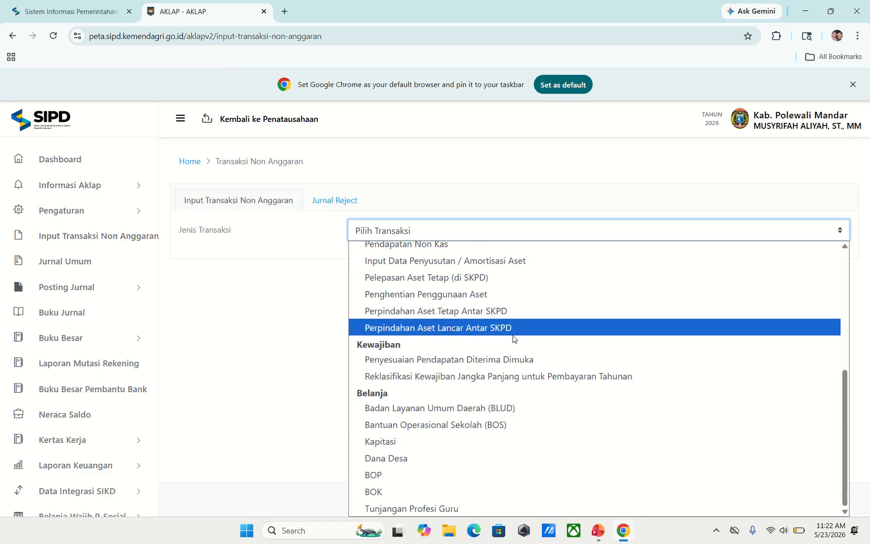
click(482, 409)
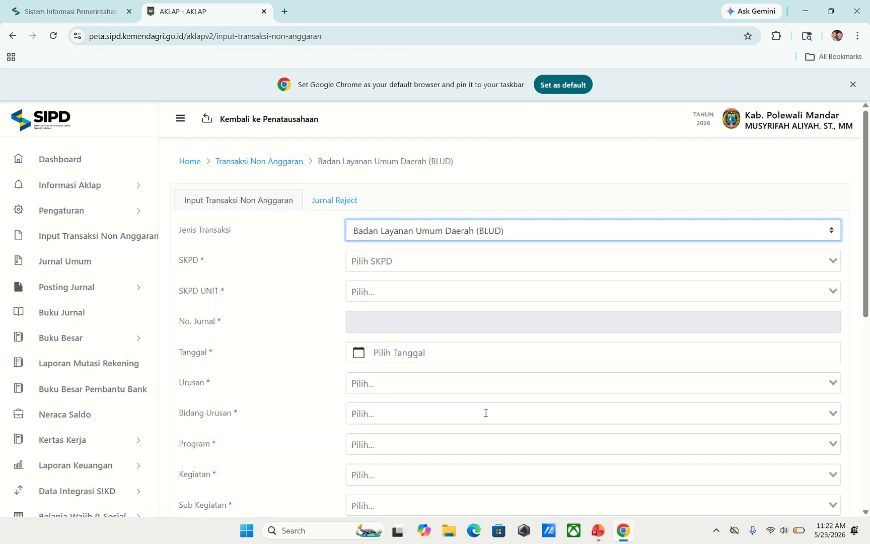
scroll(512, 343, down, 5)
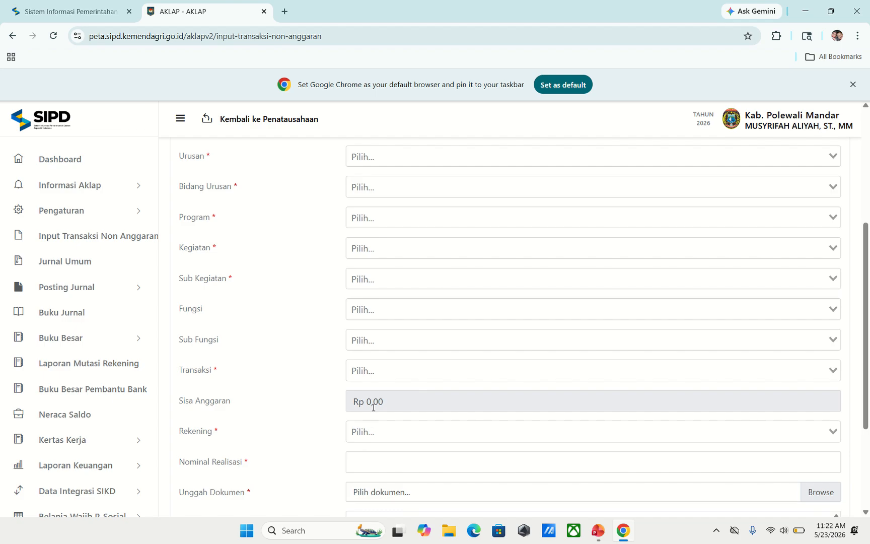
click(380, 439)
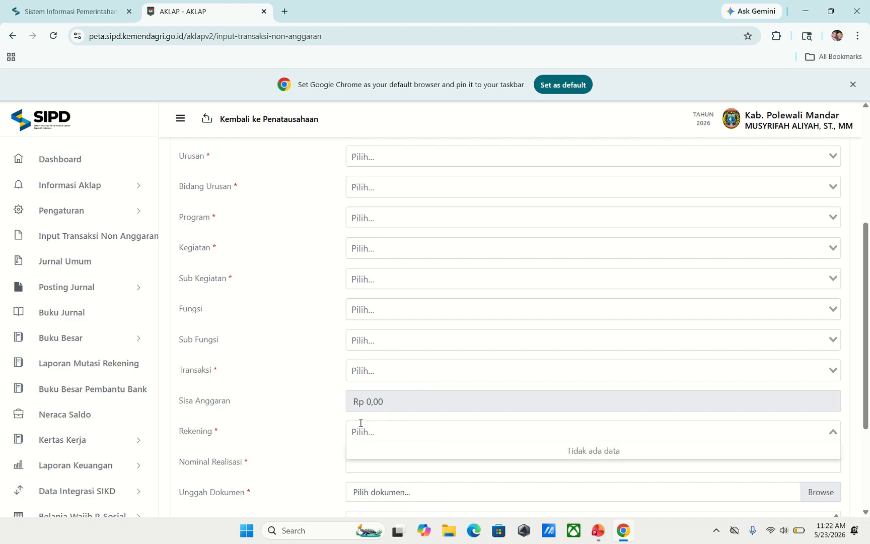
scroll(526, 338, up, 5)
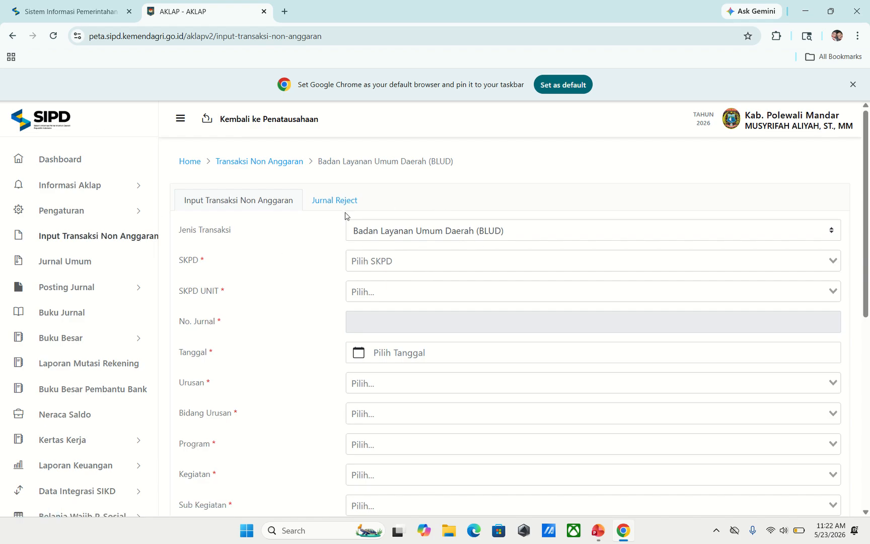
- Return via the dashboard to a fresh non-budget form and choose BOK as the transaction type
click(65, 262)
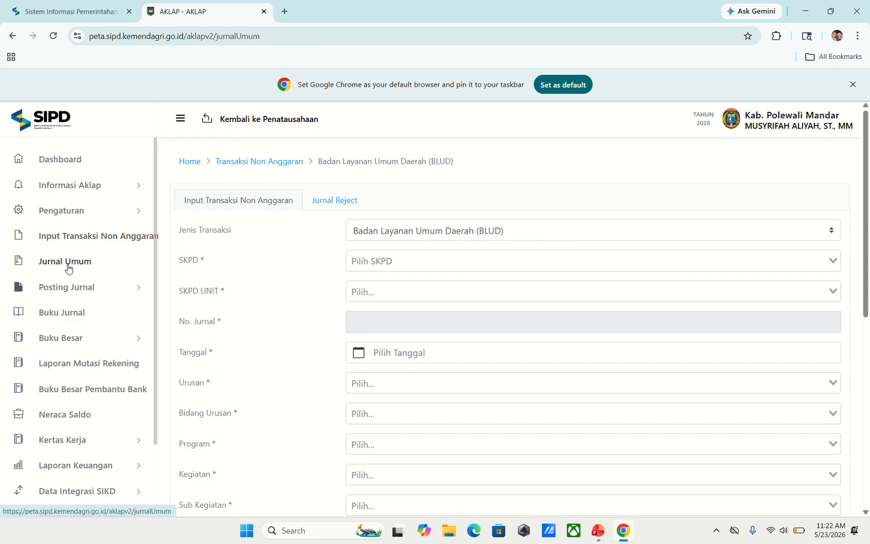
click(68, 168)
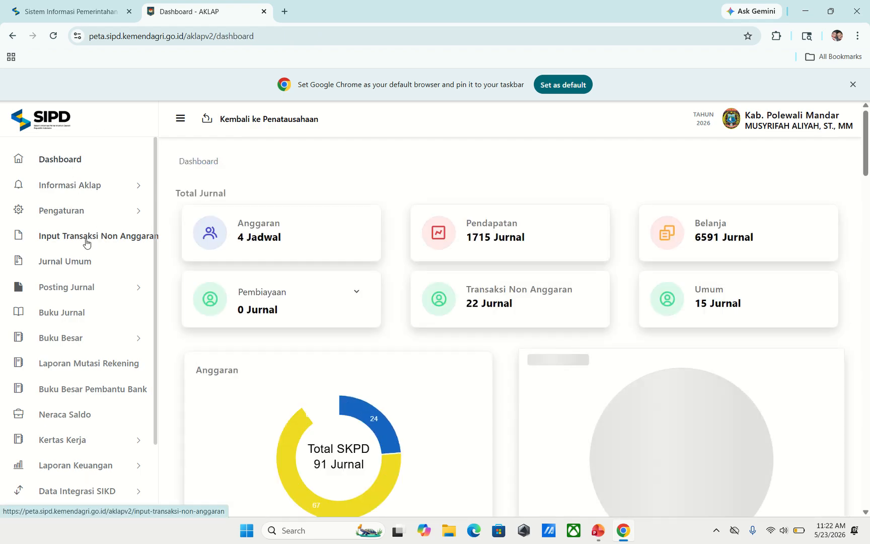
click(87, 242)
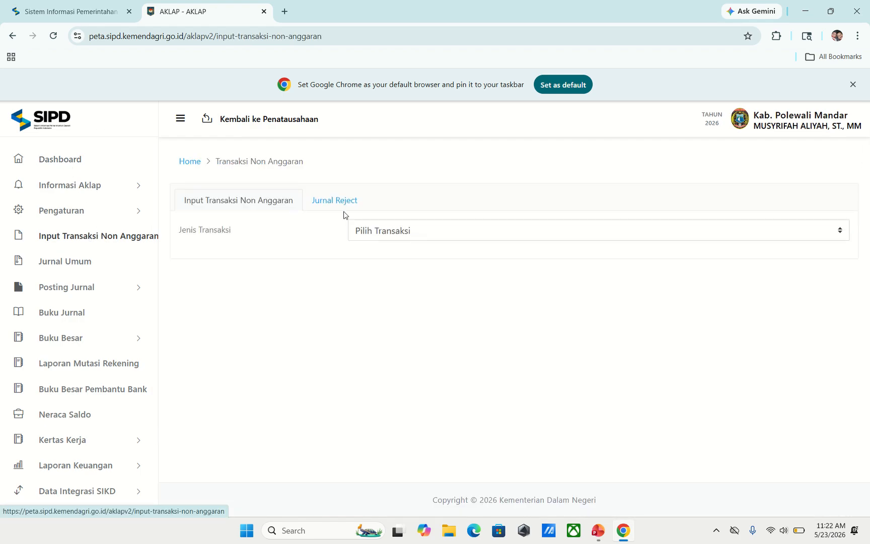
click(401, 231)
scroll(541, 289, down, 5)
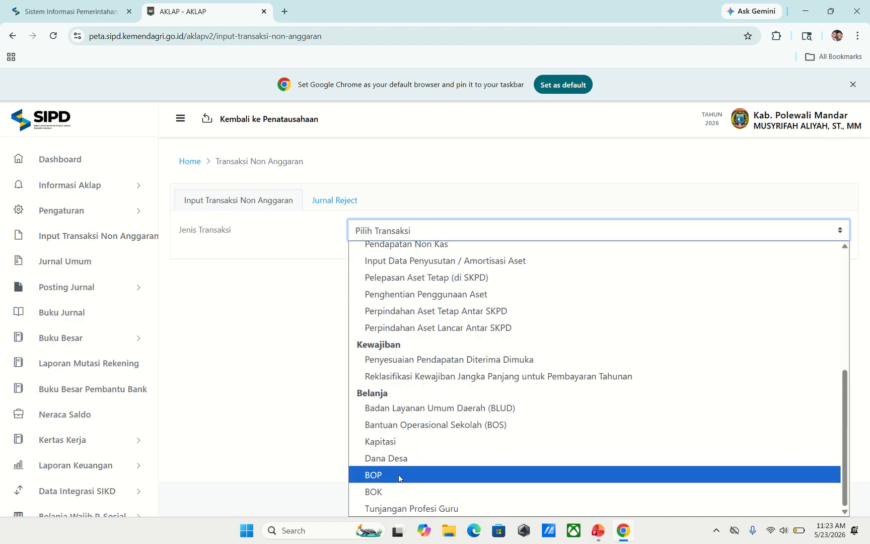
click(398, 491)
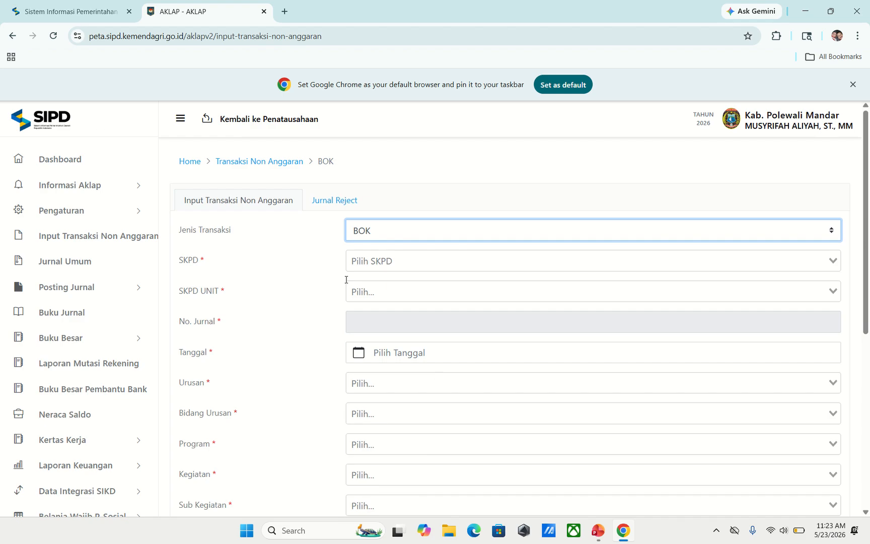
- Set SKPD to Dinas Kesehatan and the unit to Puskesmas Anreapi
click(366, 264)
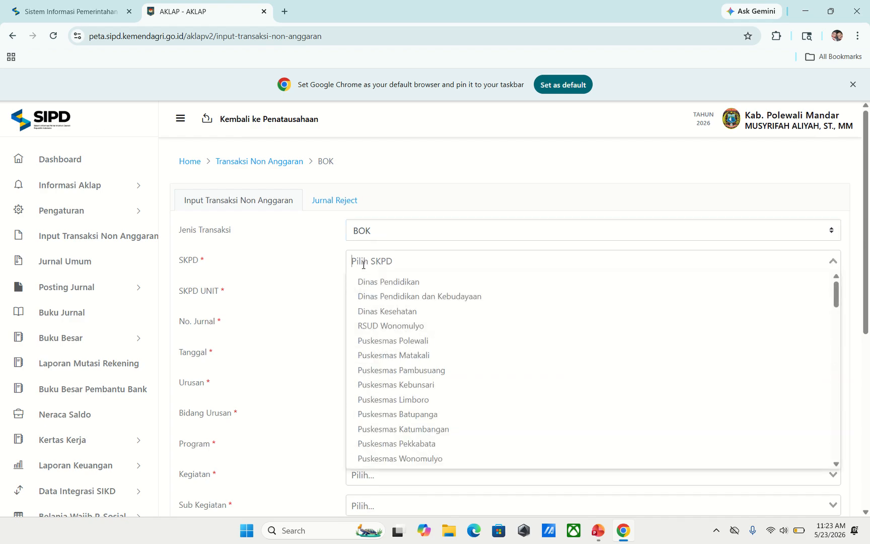
click(403, 311)
click(398, 292)
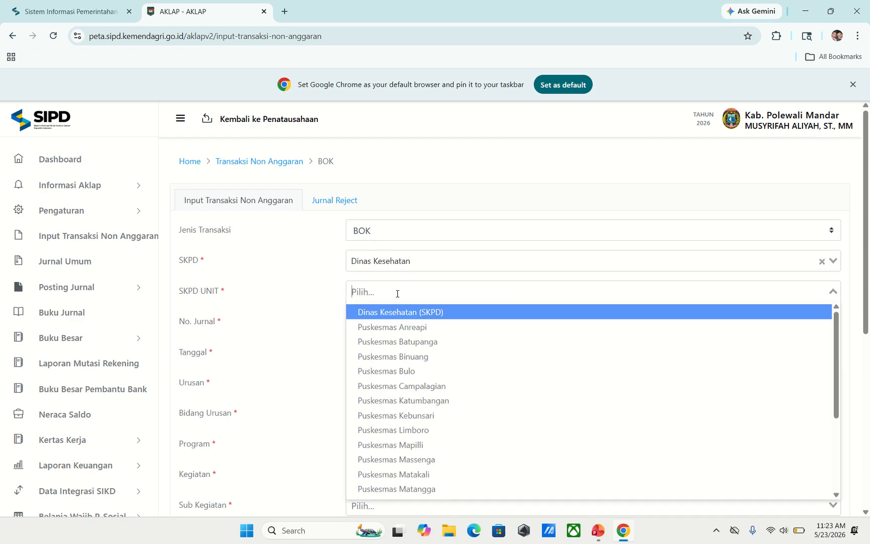
click(398, 327)
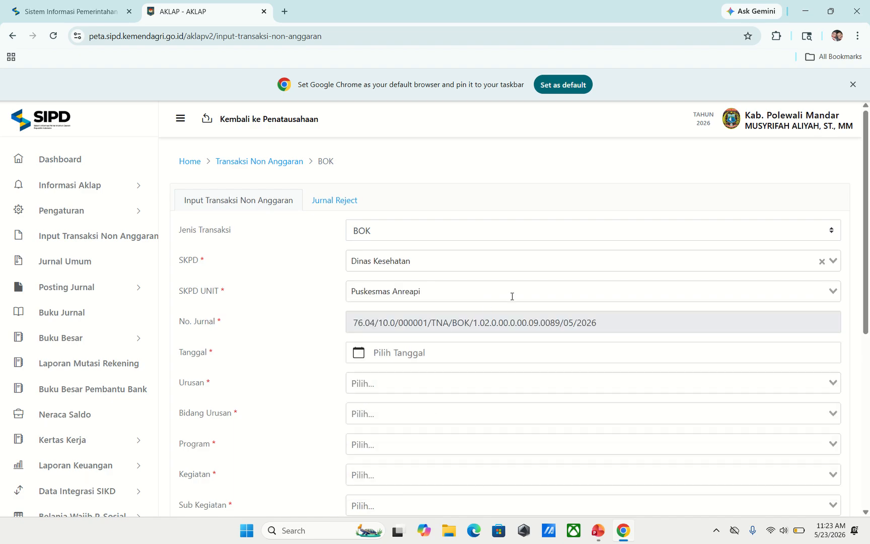
scroll(462, 290, down, 2)
- Date the BOK journal 30 April 2026 with the basic-services Urusan and health Bidang Urusan
click(412, 246)
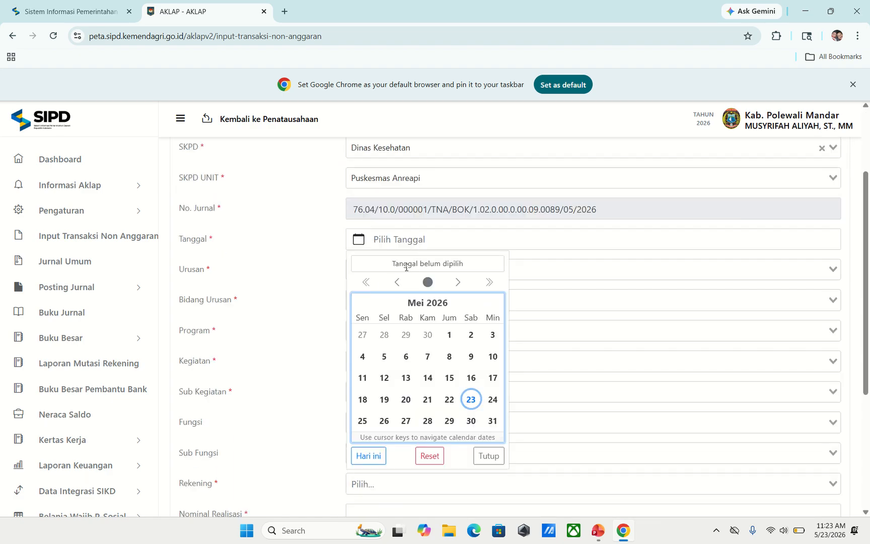
click(395, 285)
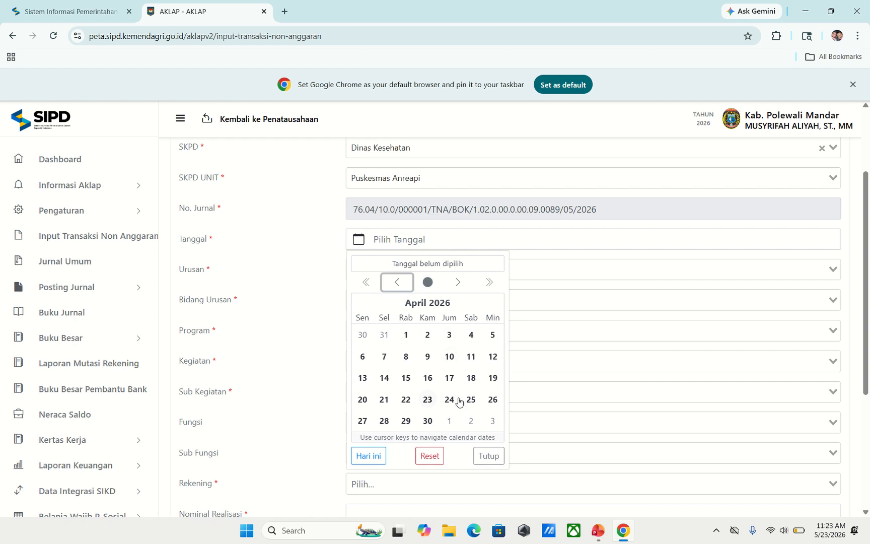
click(427, 421)
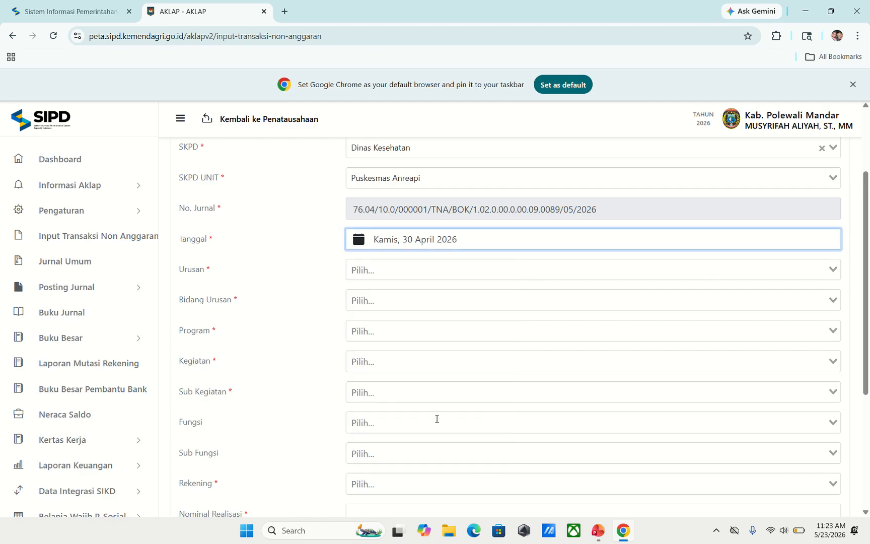
click(416, 268)
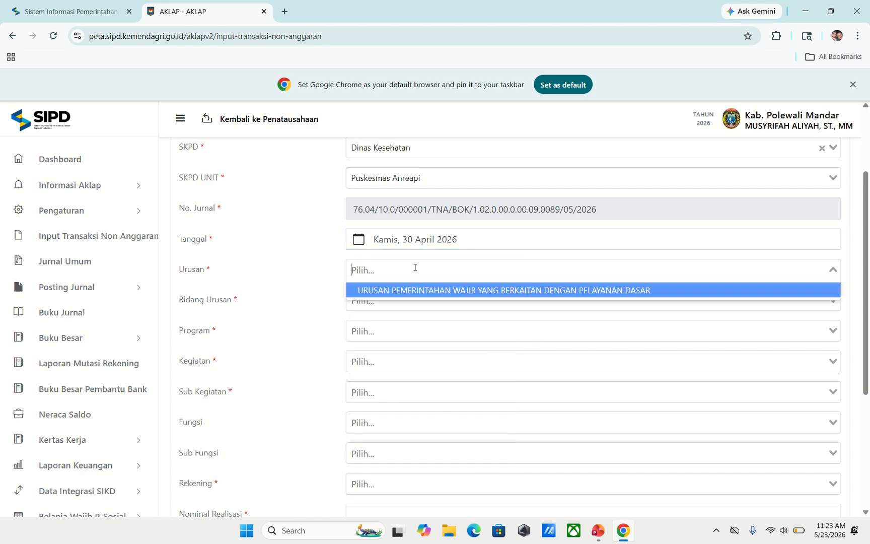
click(426, 291)
click(400, 300)
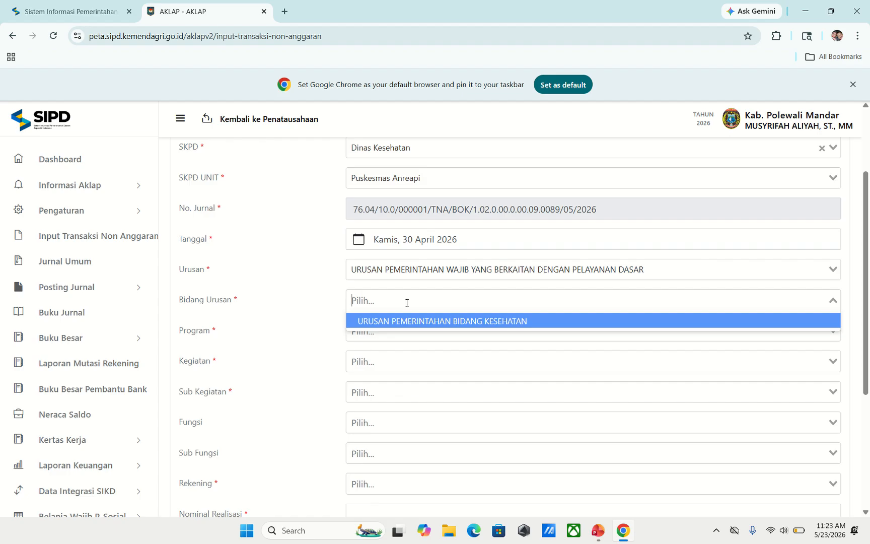
click(422, 324)
- Choose the individual and community health program, referral-level activity, and Ibu Hamil services sub-activity
click(422, 324)
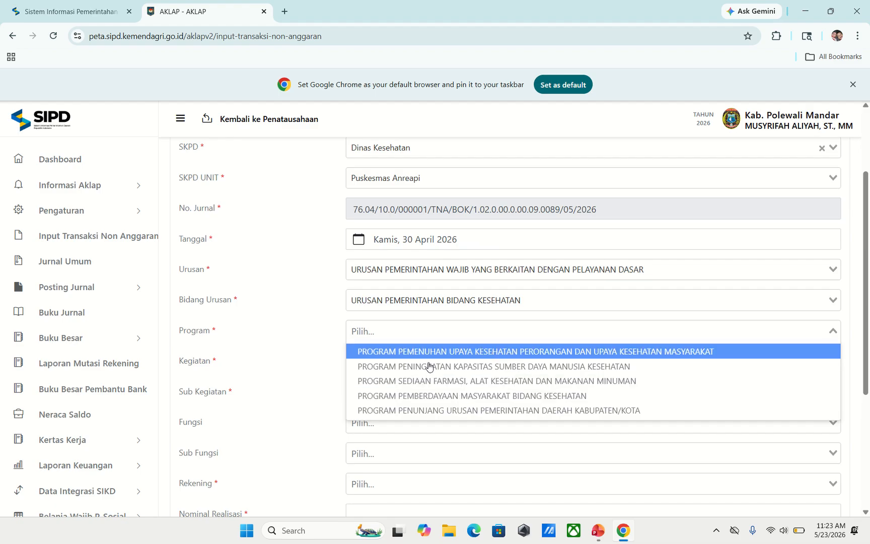
click(474, 352)
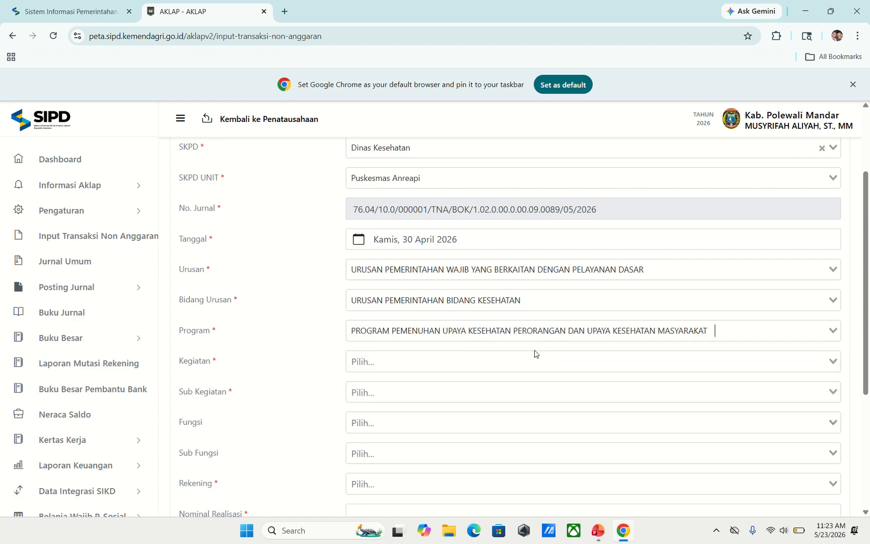
click(487, 356)
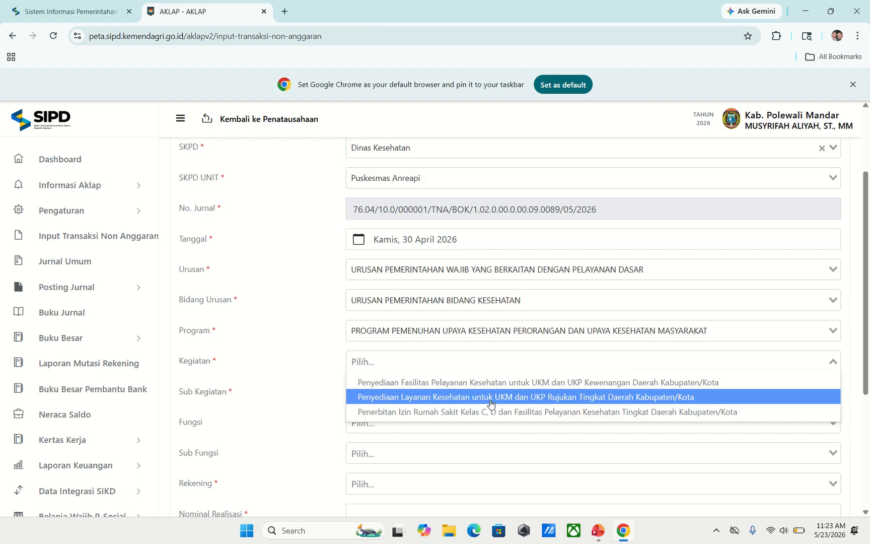
click(578, 398)
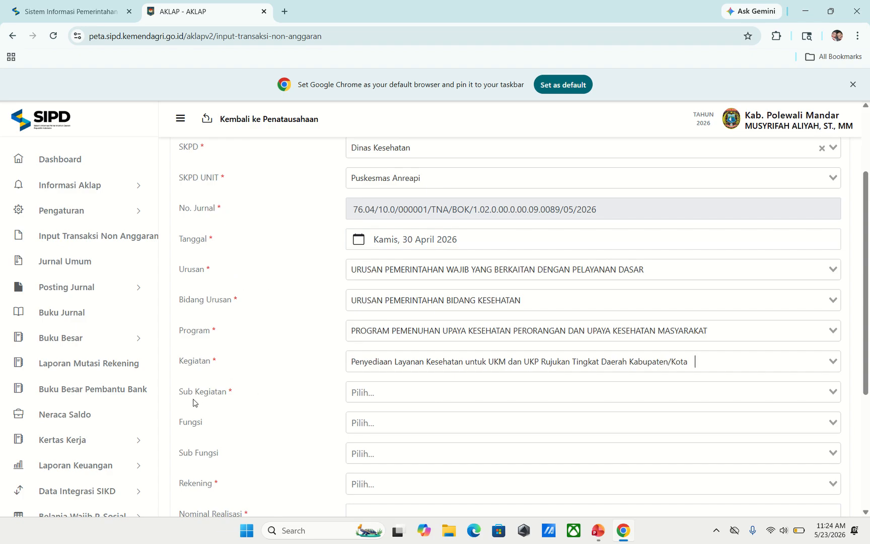
click(386, 392)
scroll(491, 379, down, 3)
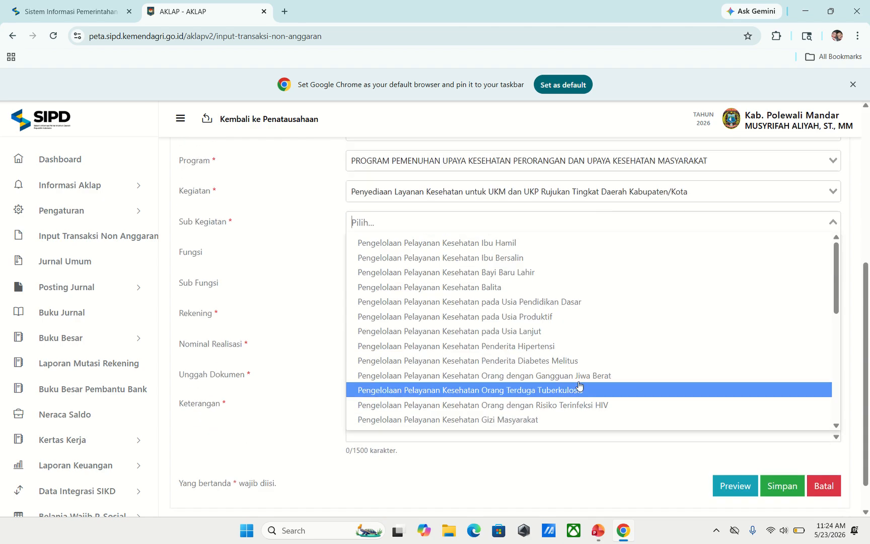
click(502, 244)
- Set Fungsi KESEHATAN, Sub Fungsi Pelayanan Kesehatan Perorangan, and account 5.1.02.90.001.00001 Belanja Barang dan Jasa BOK Puskesmas
click(380, 254)
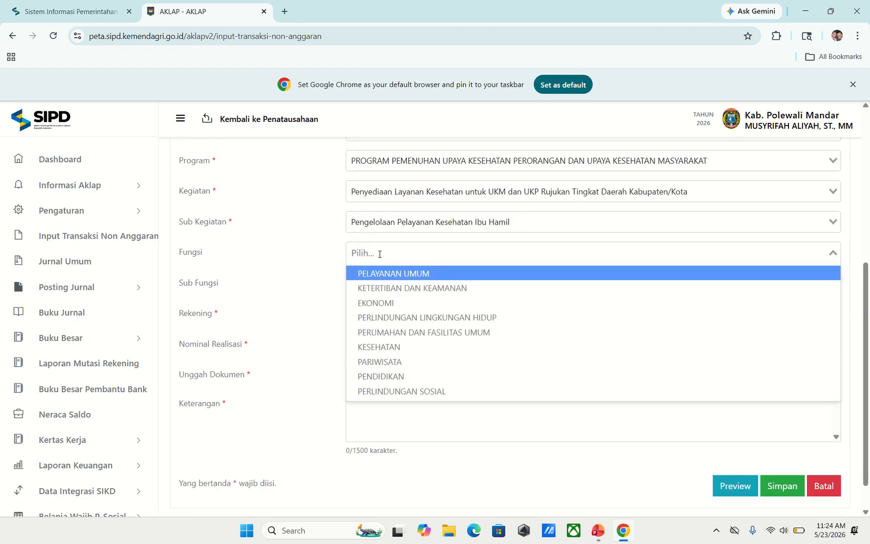
click(399, 346)
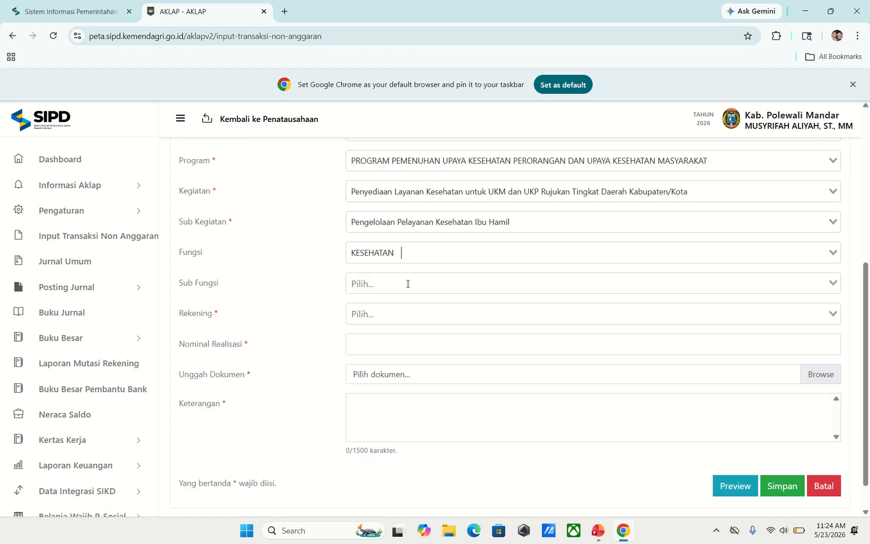
click(407, 283)
click(447, 319)
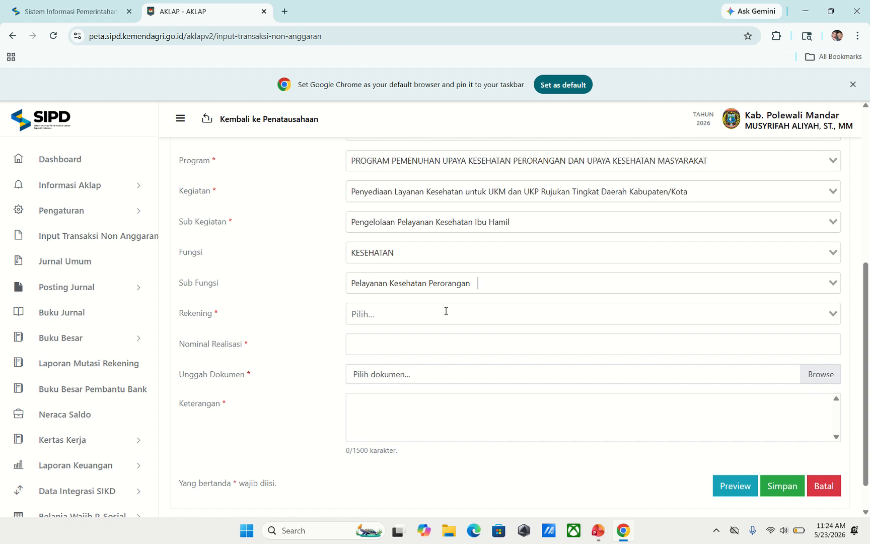
click(416, 313)
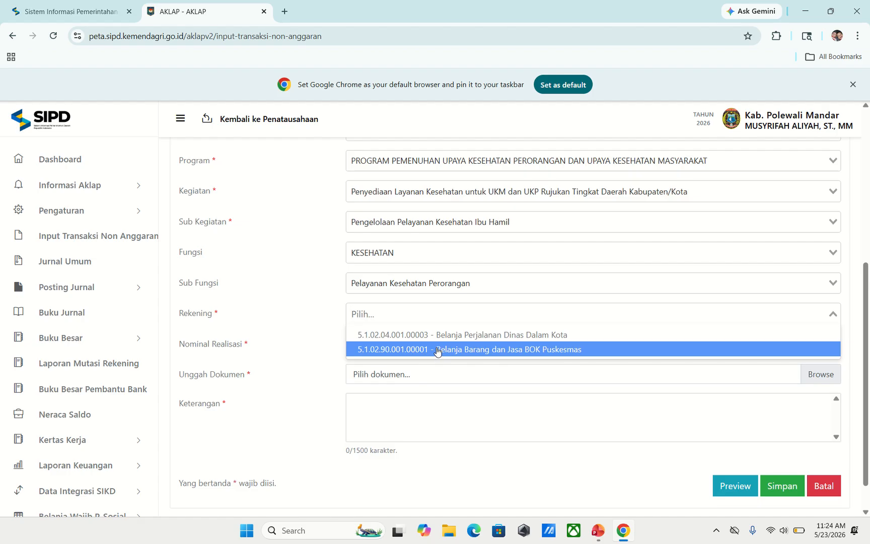
click(446, 349)
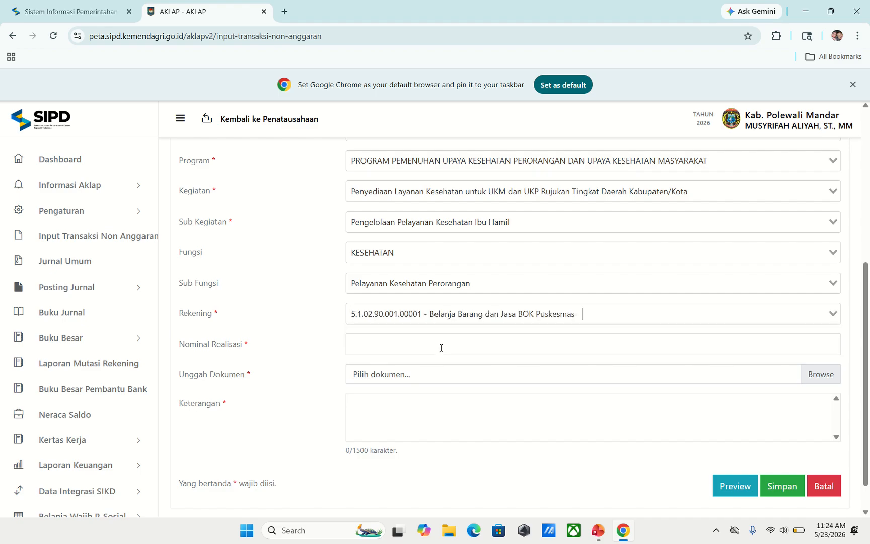
click(382, 342)
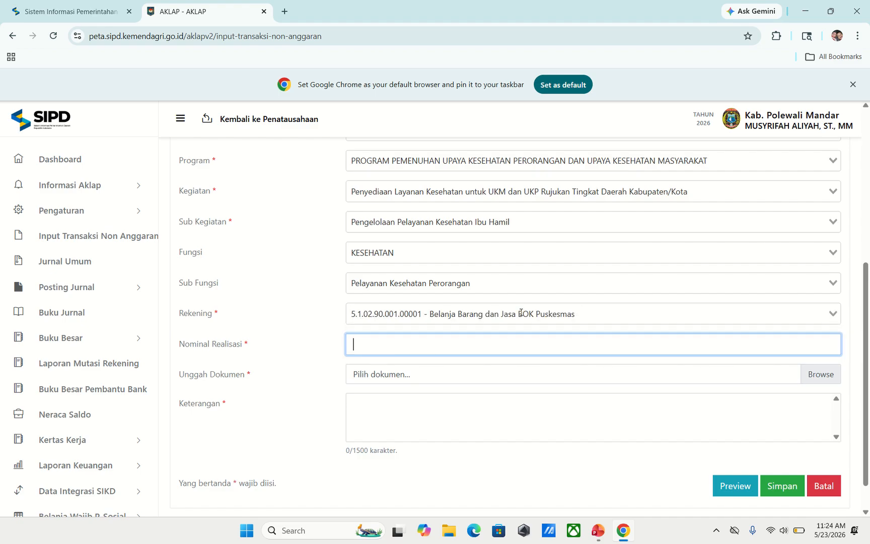
- Enter a BOK realisation amount of 4.500.000 and attach Bukti Jurnal_compressed (2).pdf
text(4.500.000)
click(569, 377)
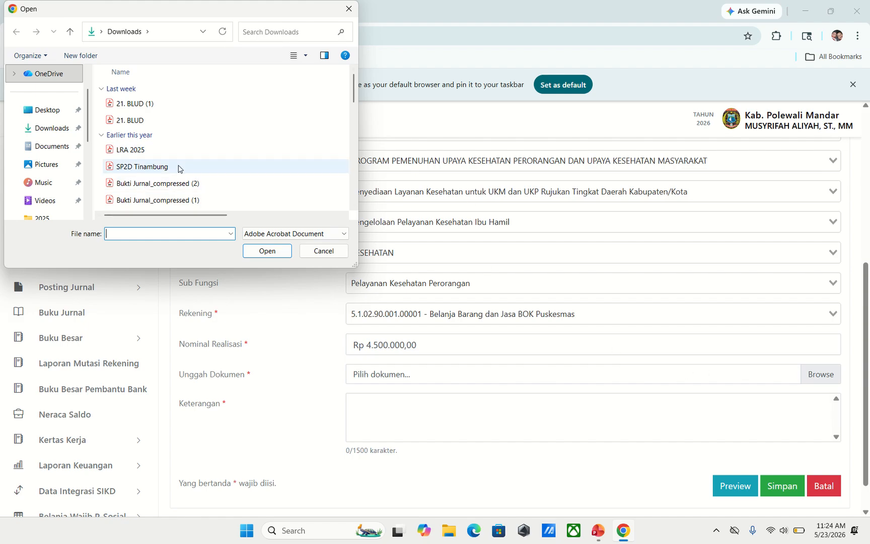
click(201, 183)
click(267, 250)
- Write the Keterangan 'Realisasi Belanja BOK PKM Anreapi Bulan April 2026'
scroll(332, 381, down, 1)
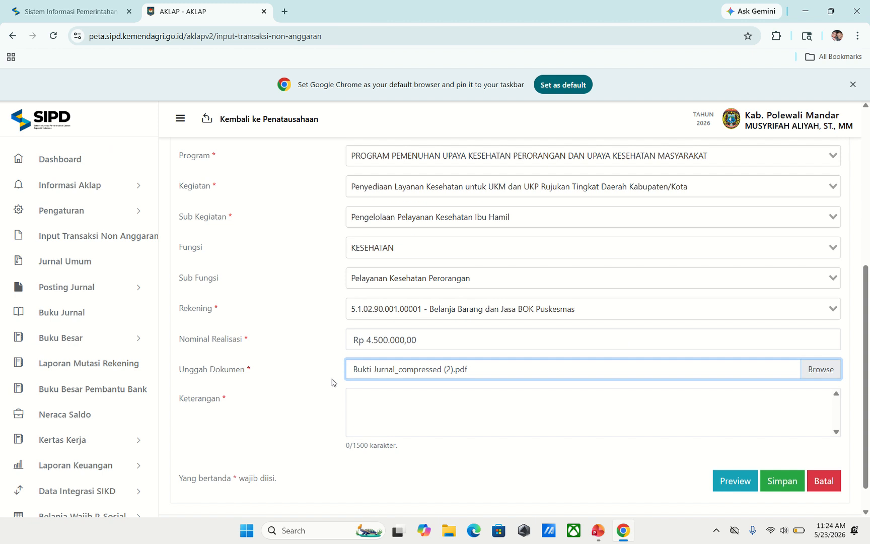
click(387, 371)
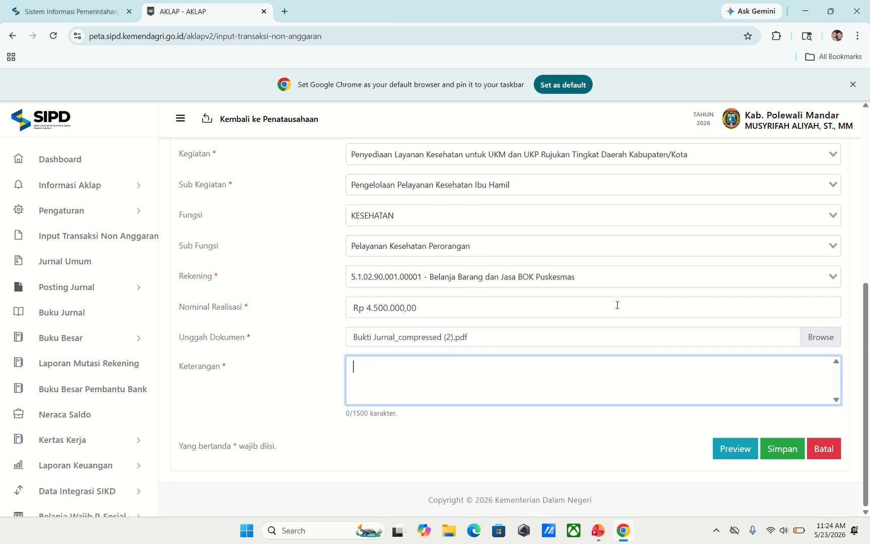
text(Realisasi )
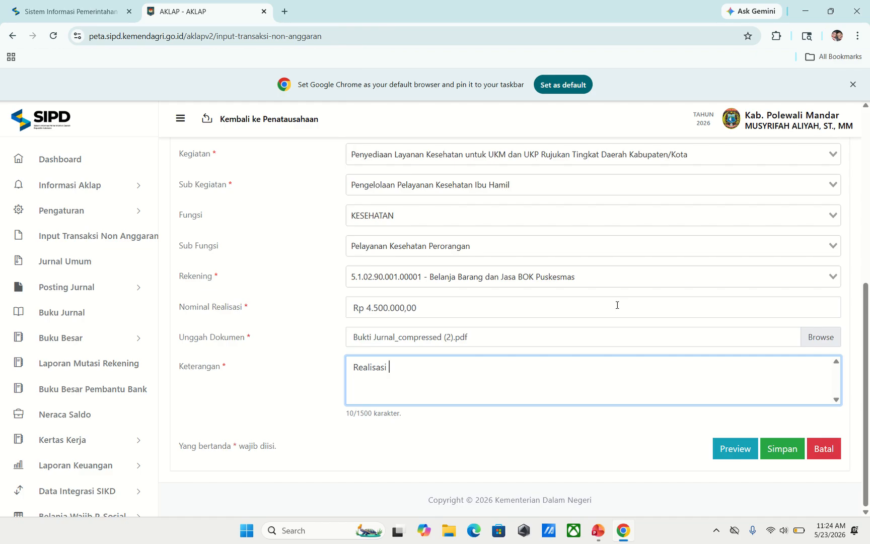
text(Belanja BOK Bula)
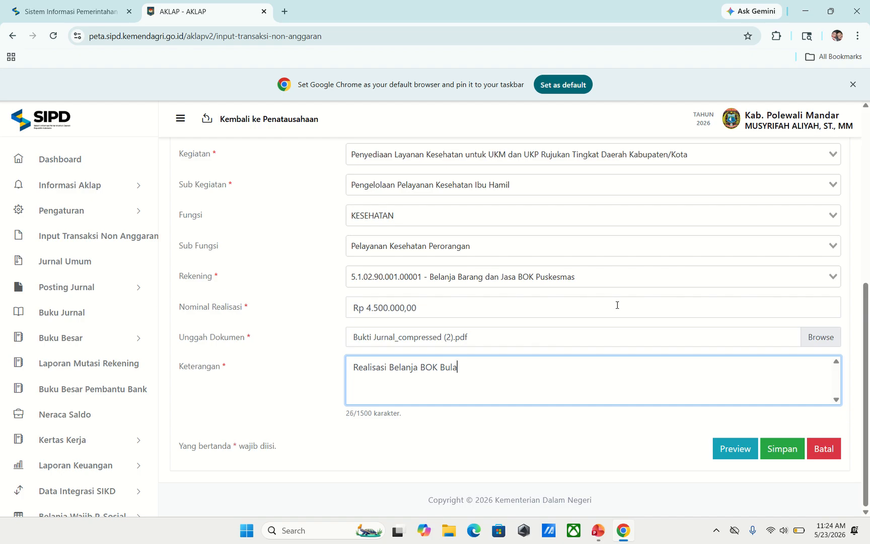
text(KN)
text( Anrea)
text(pi Bulan April 20)
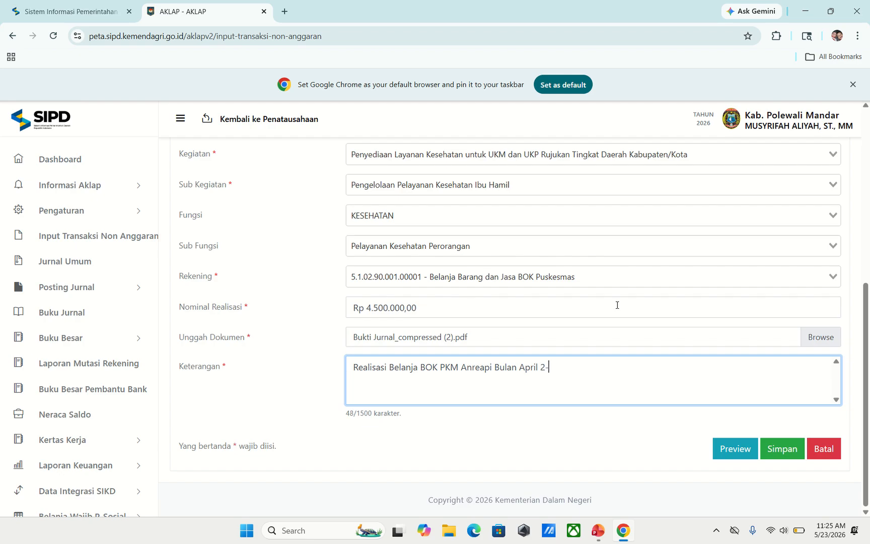
text(26)
- Review the BOK journal preview, then save the journal and confirm the data is correct
click(728, 454)
scroll(447, 262, down, 3)
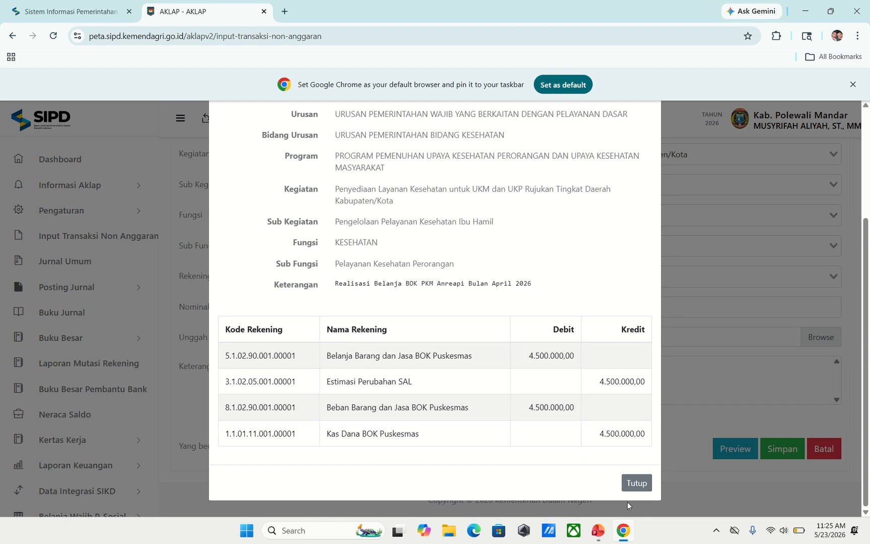
click(638, 483)
click(785, 453)
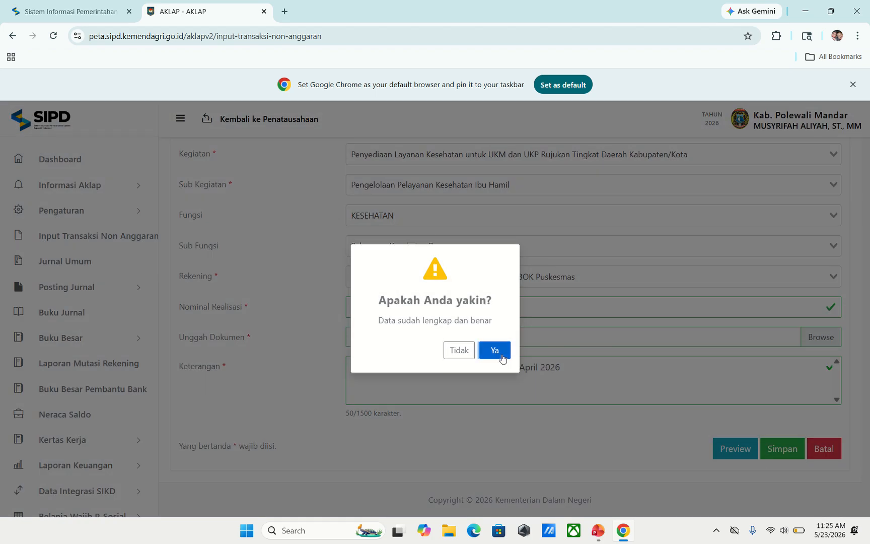
click(501, 355)
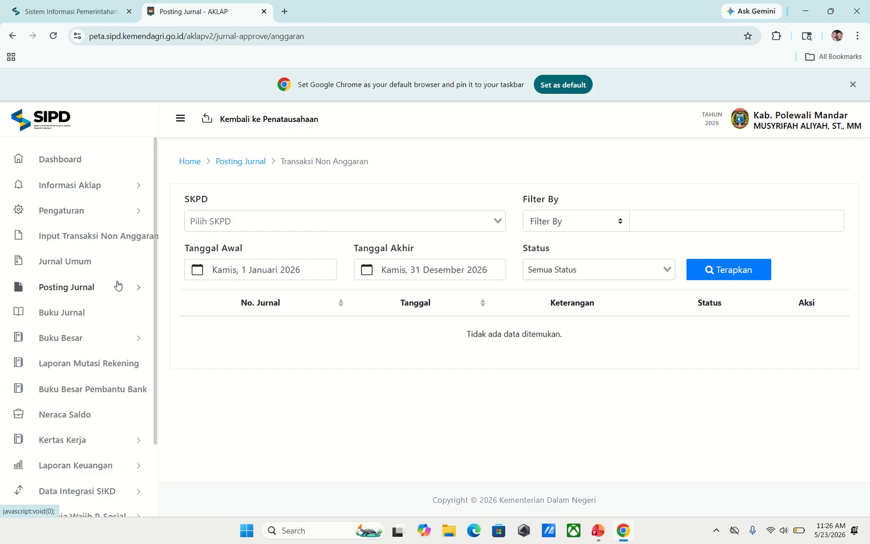
- Filter Posting Jurnal to SKPD Puskesmas Anreapi and begin rejecting the BOK journal
click(62, 287)
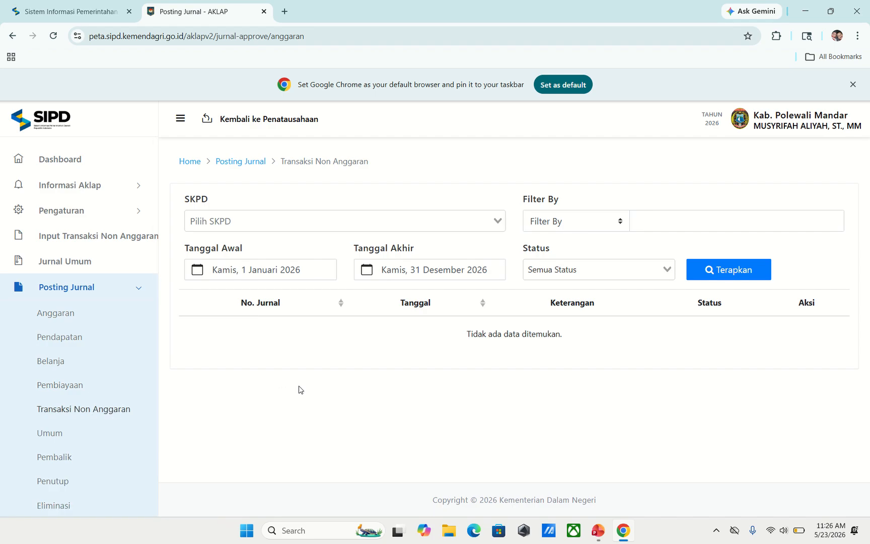
click(406, 225)
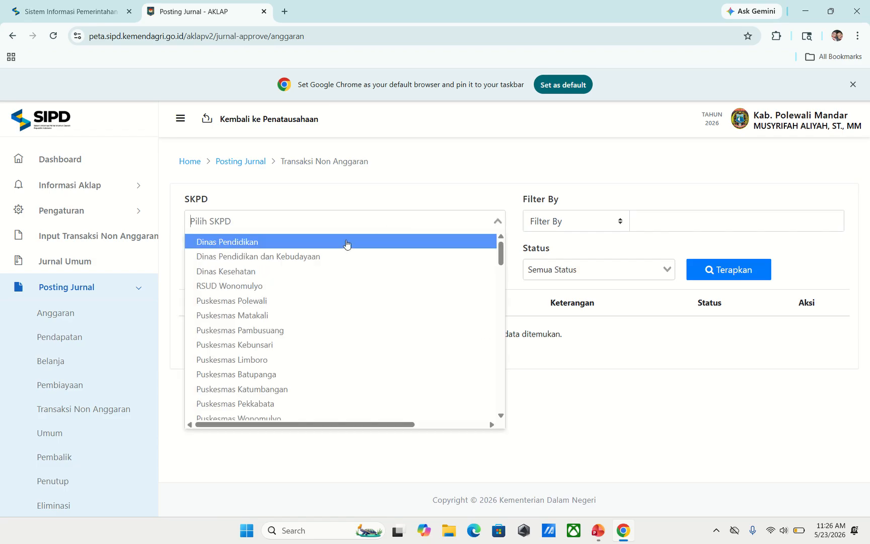
scroll(324, 264, down, 1)
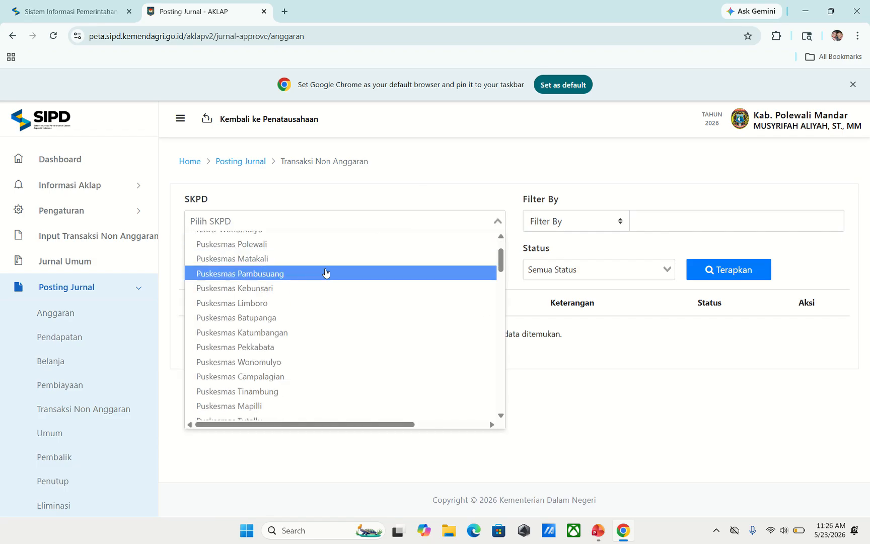
scroll(326, 272, down, 4)
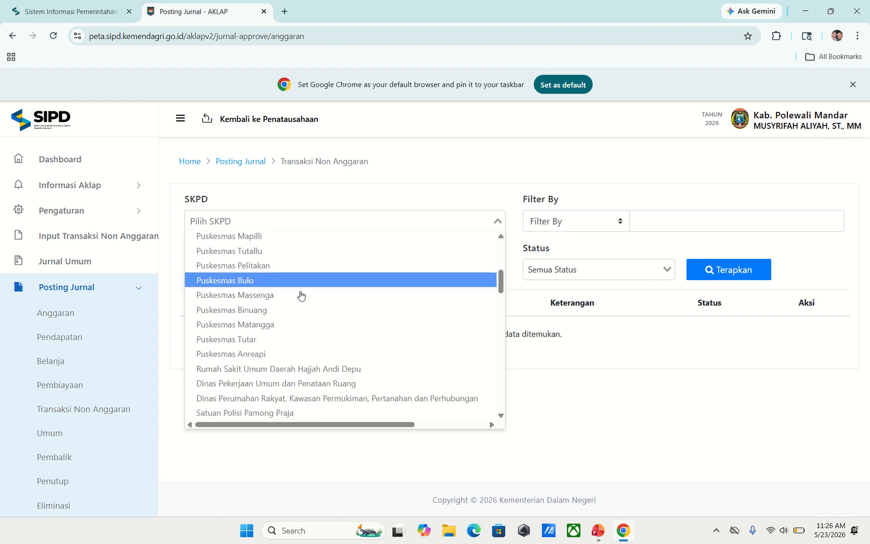
click(261, 354)
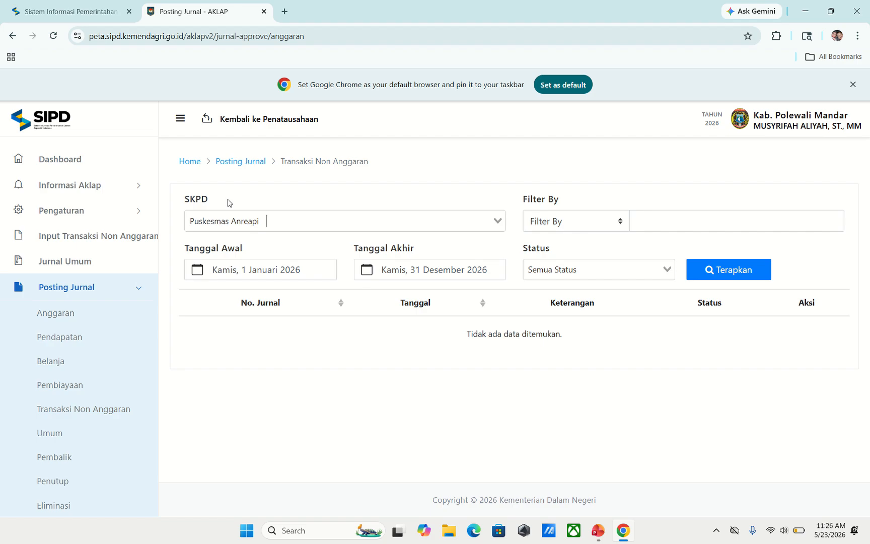
click(717, 270)
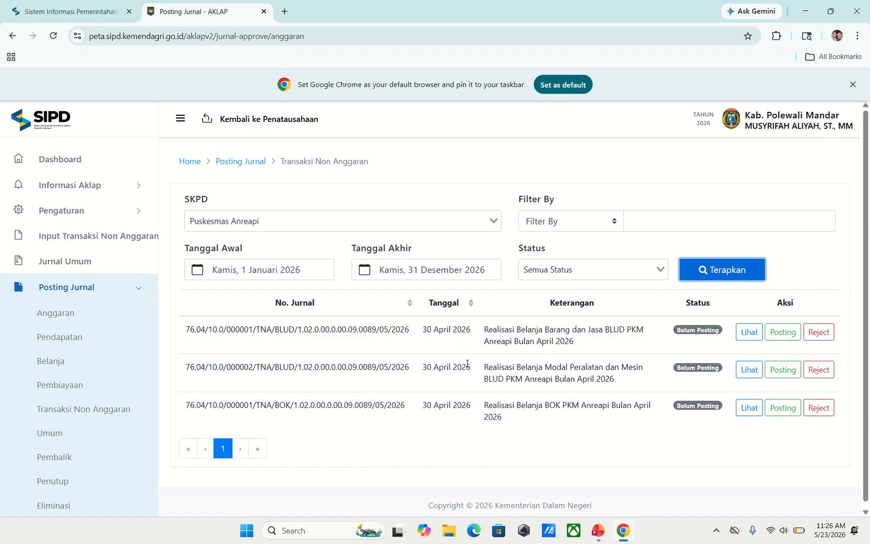
click(820, 409)
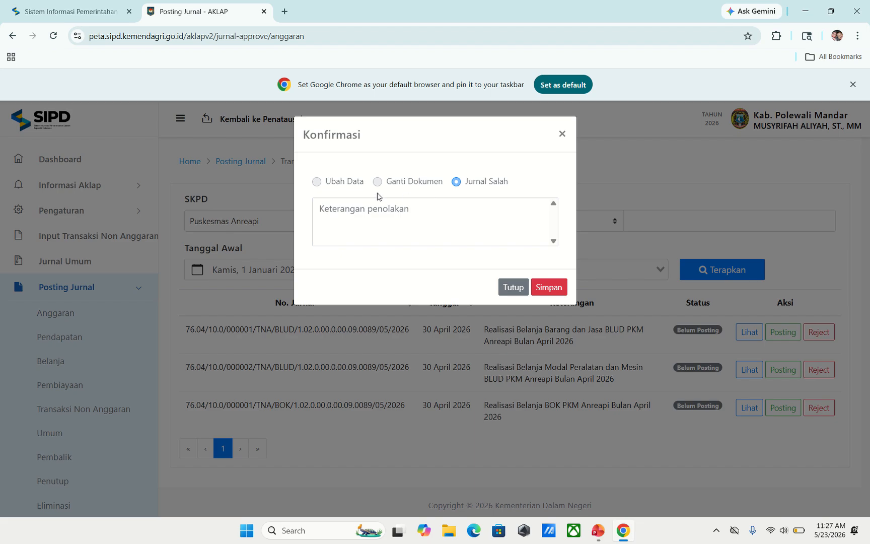
- Reject the BOK journal with reason 'Sala'
click(412, 209)
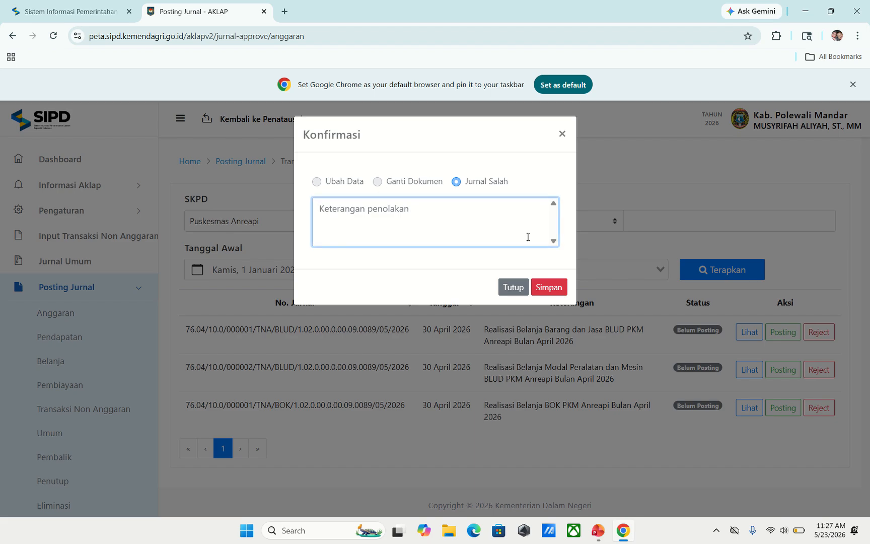
text(Salah)
click(545, 283)
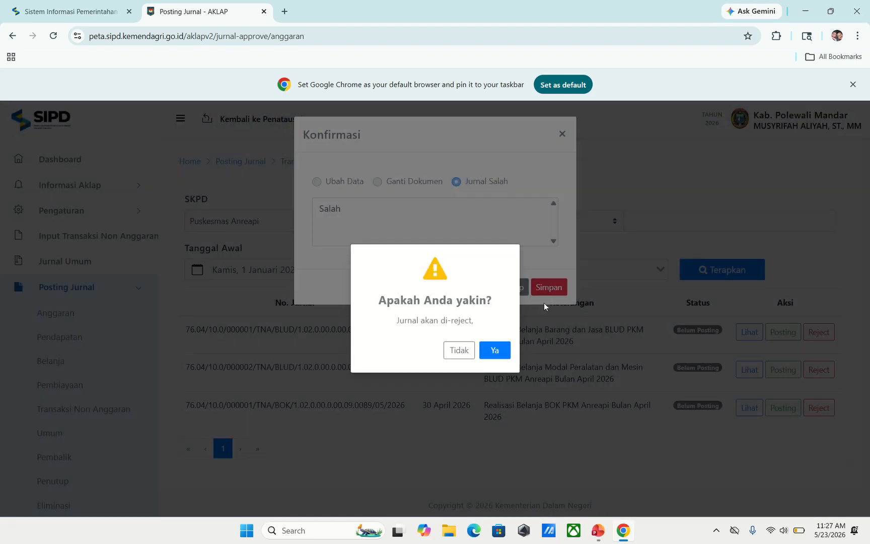
click(495, 350)
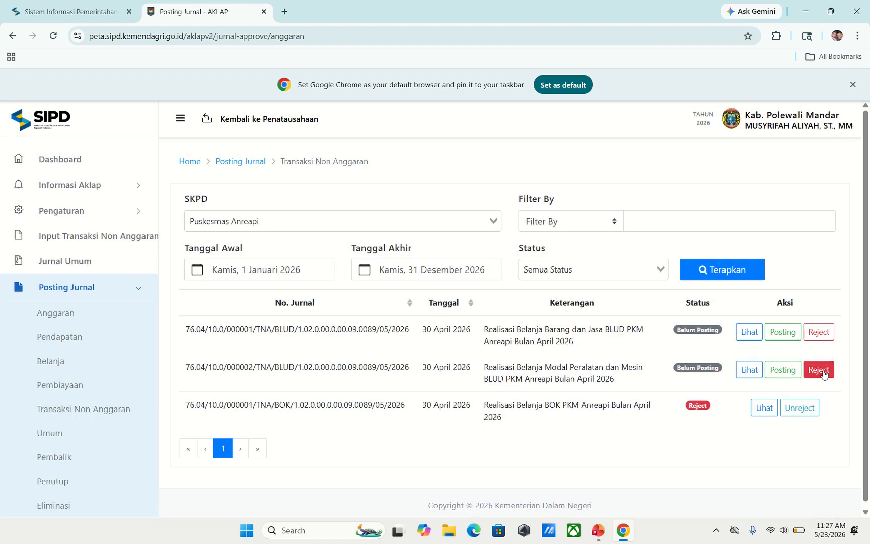
- Reject the Modal Peralatan BLUD journal with reason 'Salah'
click(822, 373)
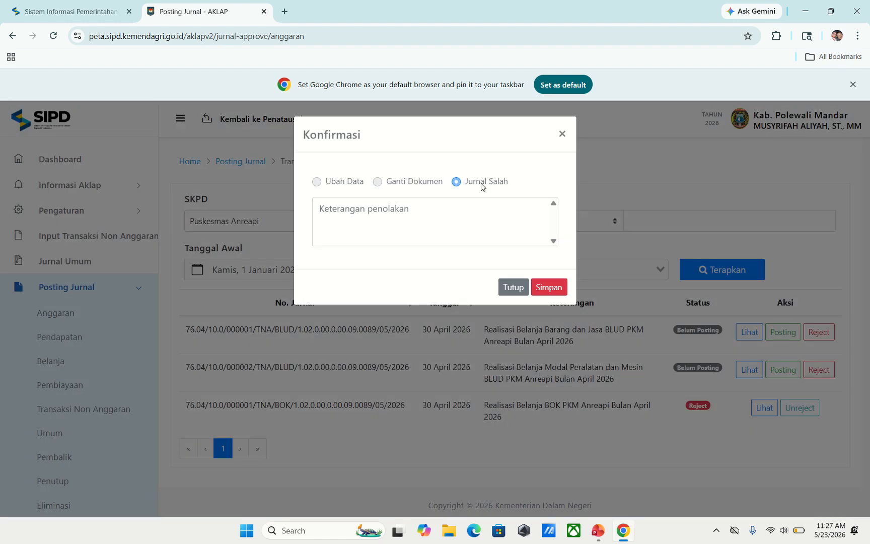
click(390, 214)
text(Salah)
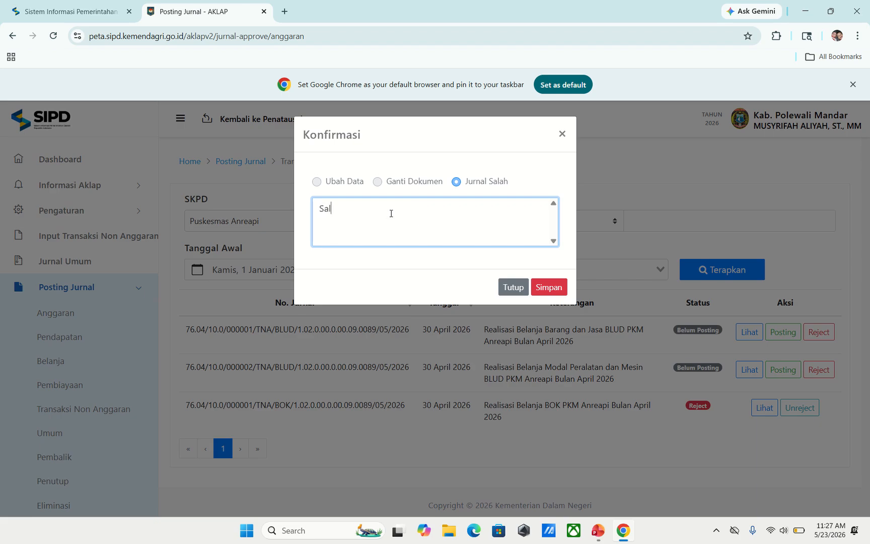
click(549, 286)
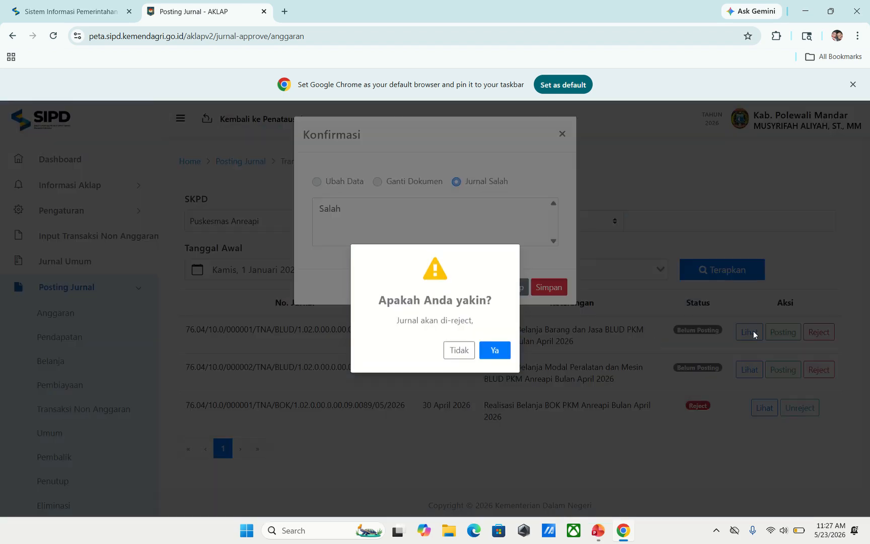
click(506, 354)
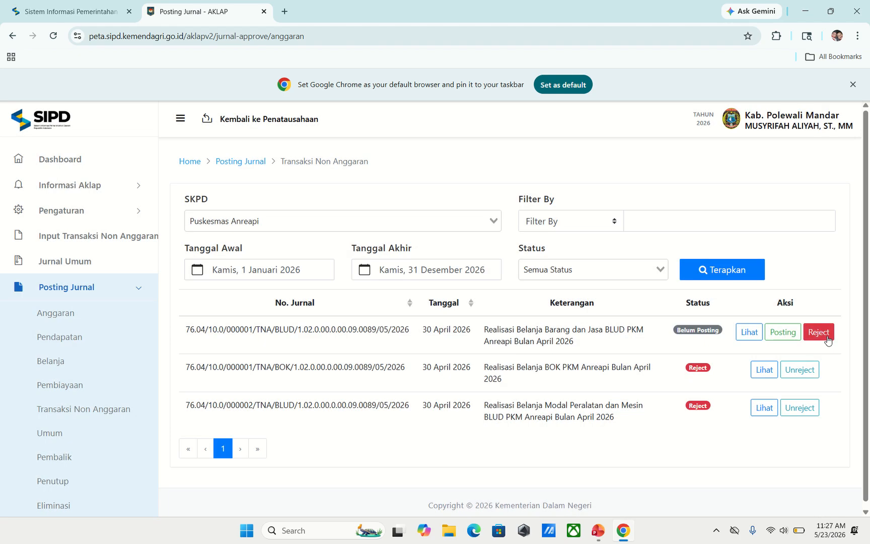
- Reject the Barang dan Jasa BLUD journal with reason 'tes'
click(826, 339)
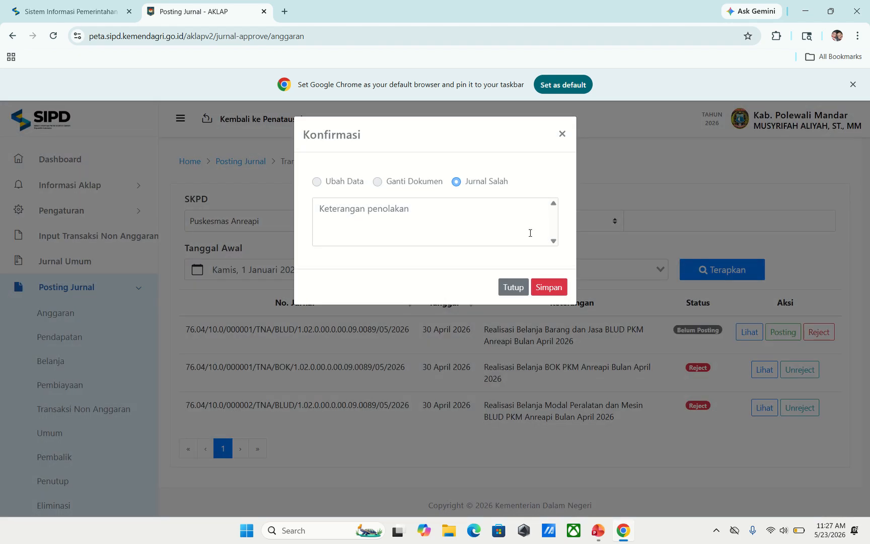
click(402, 218)
text(tes)
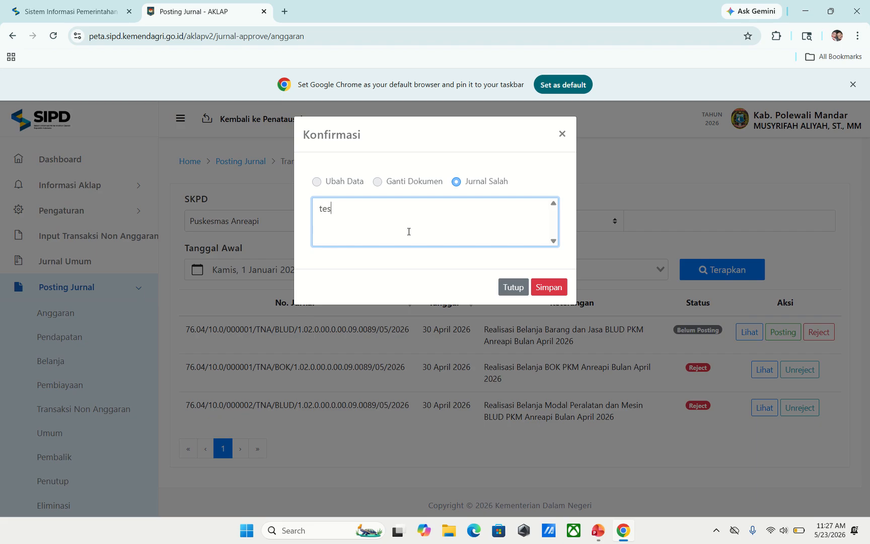
click(549, 287)
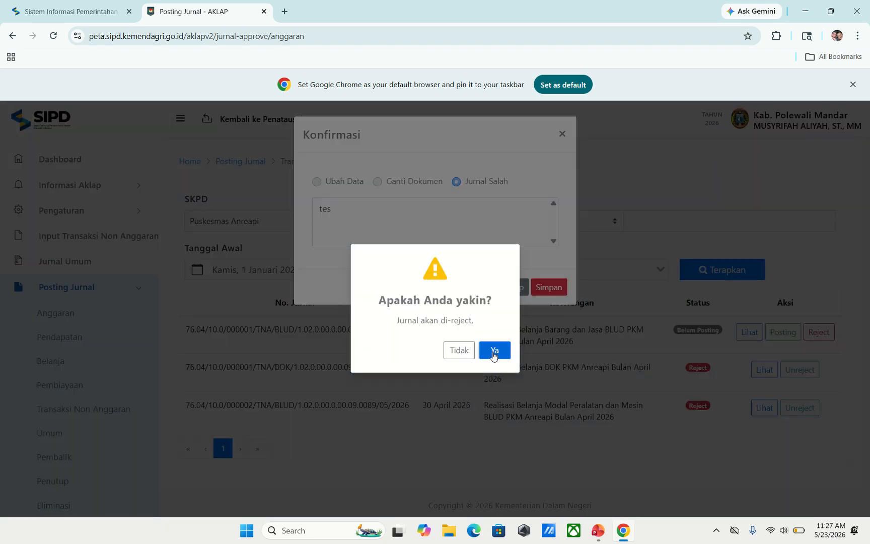
click(496, 351)
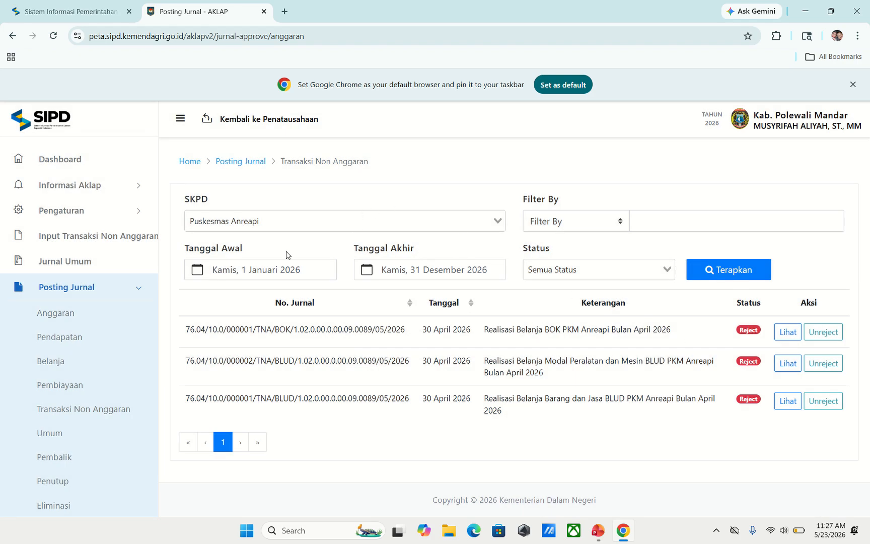
- List Puskesmas Anreapi's journals under Input Transaksi Non Anggaran > Jurnal Reject
click(73, 237)
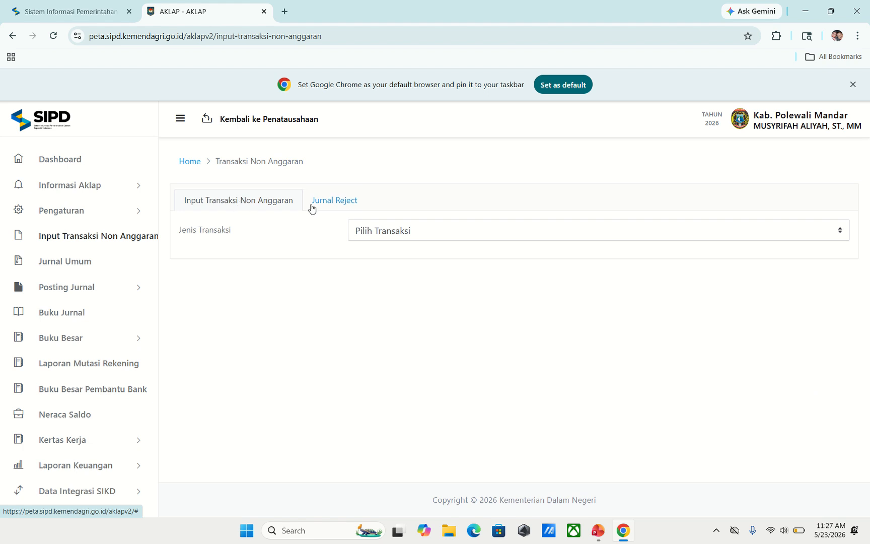
click(336, 204)
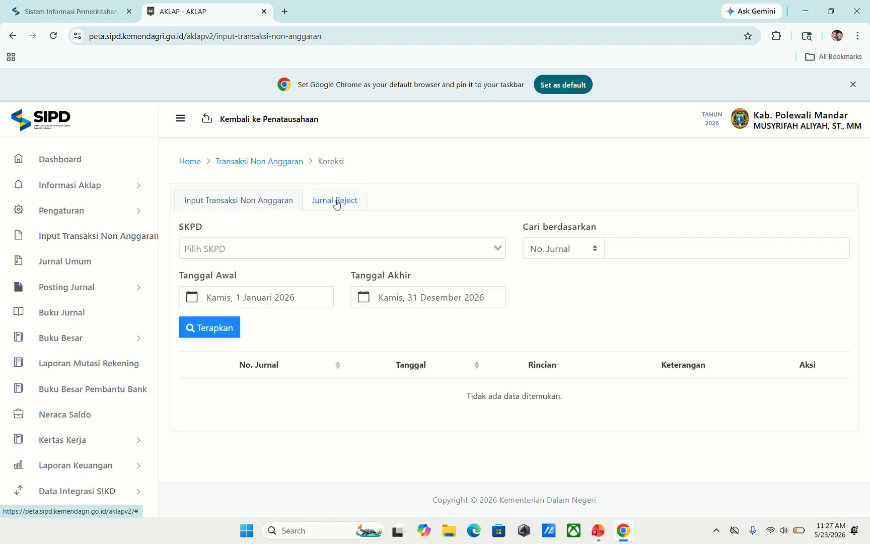
click(342, 249)
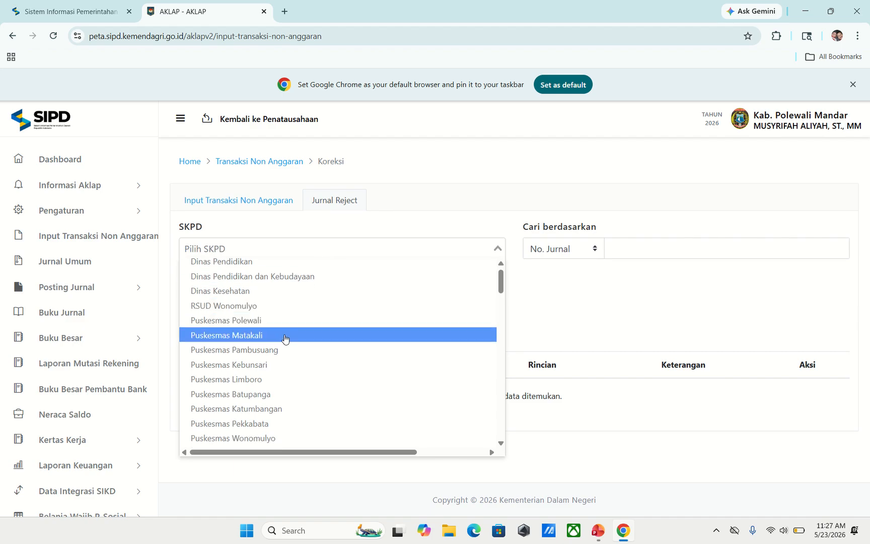
scroll(282, 352, down, 3)
scroll(284, 399, down, 1)
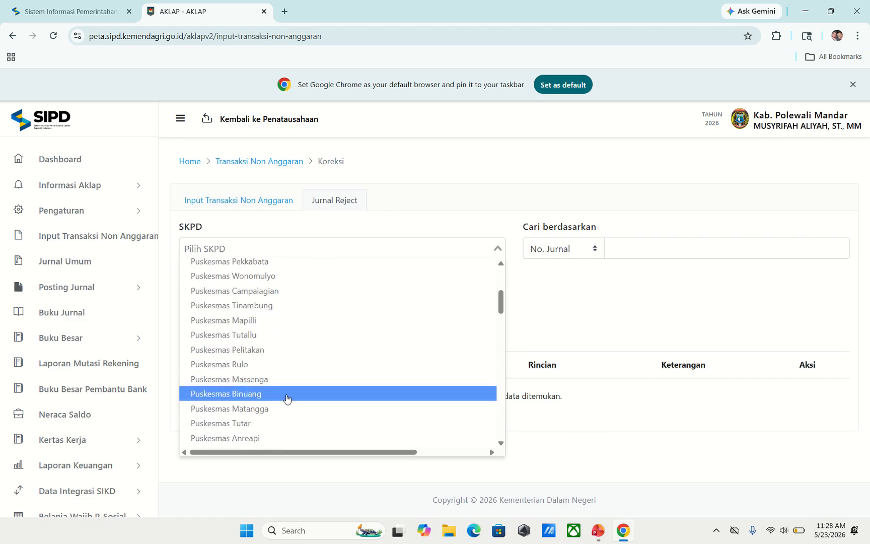
scroll(275, 403, down, 1)
click(266, 385)
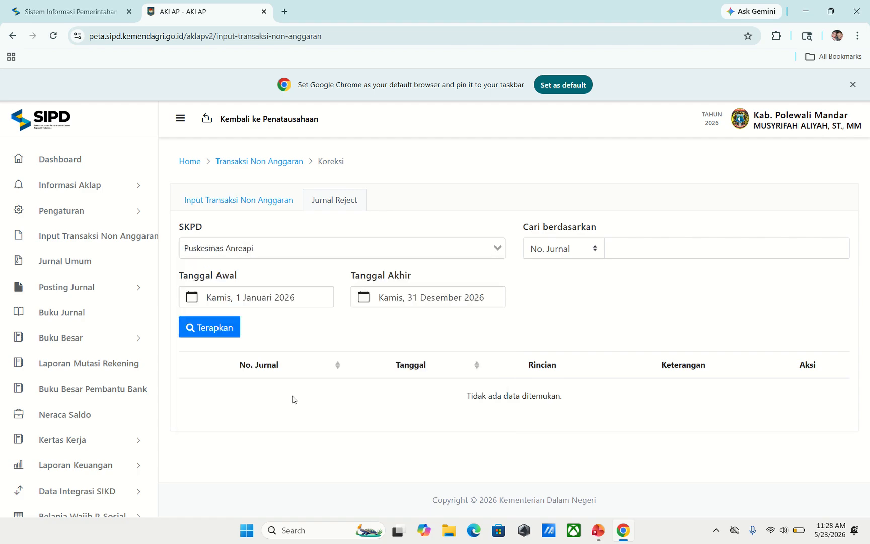
click(213, 333)
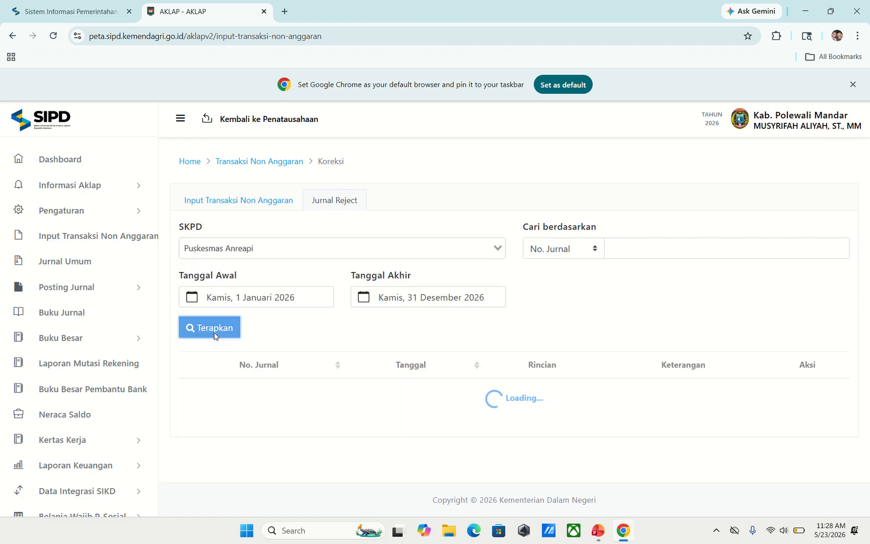
scroll(510, 339, down, 7)
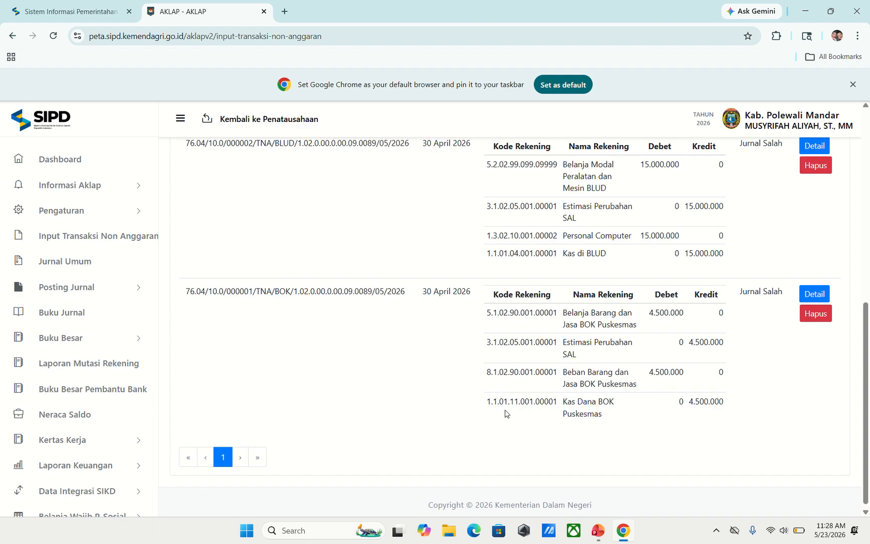
scroll(506, 413, up, 5)
scroll(779, 330, down, 5)
- Delete the rejected BOK, Modal Peralatan and Barang dan Jasa journals, then return to the dashboard
click(816, 313)
click(411, 355)
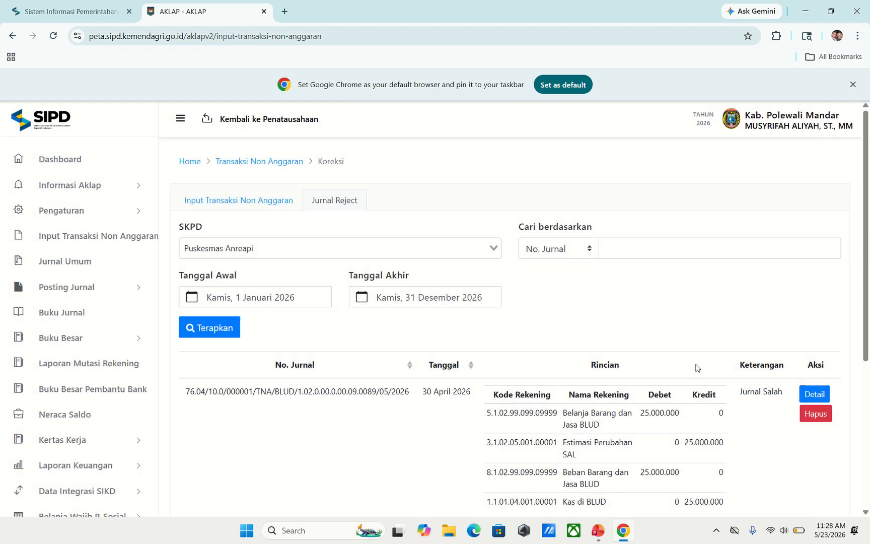
scroll(695, 365, down, 5)
click(815, 320)
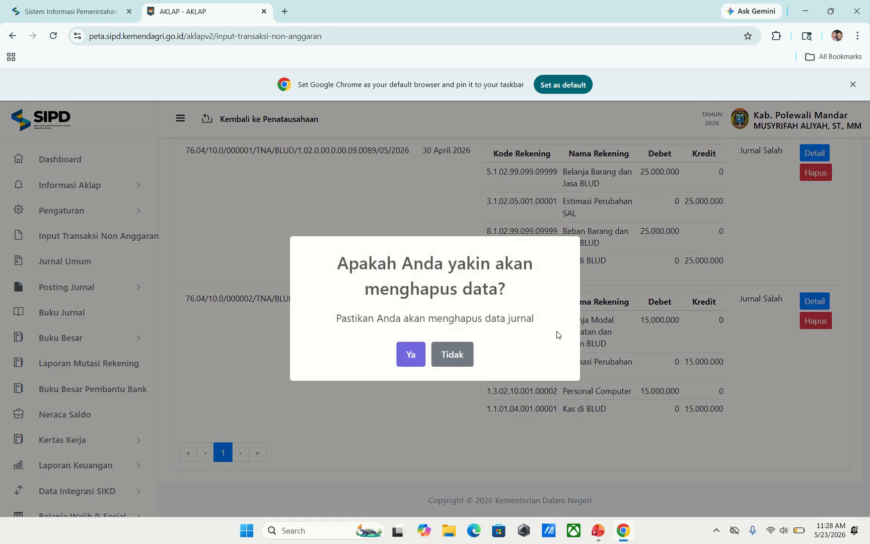
click(411, 354)
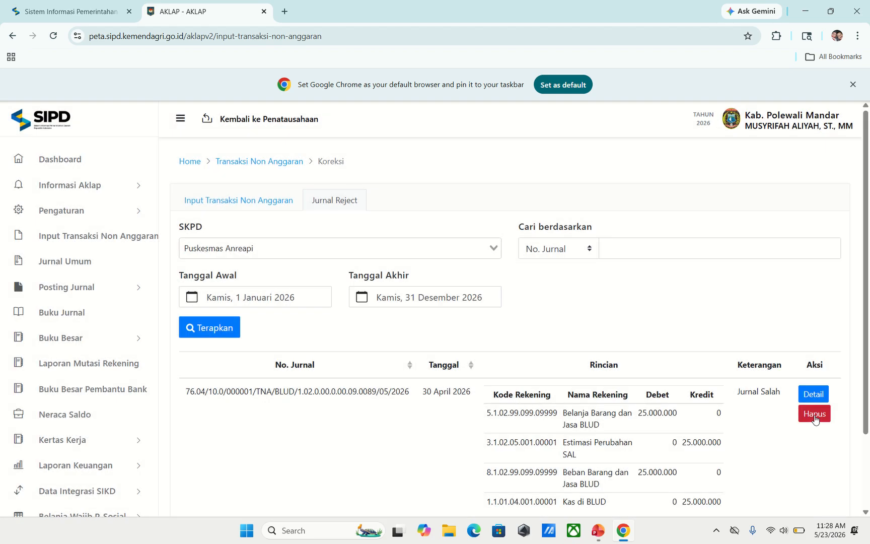
click(805, 415)
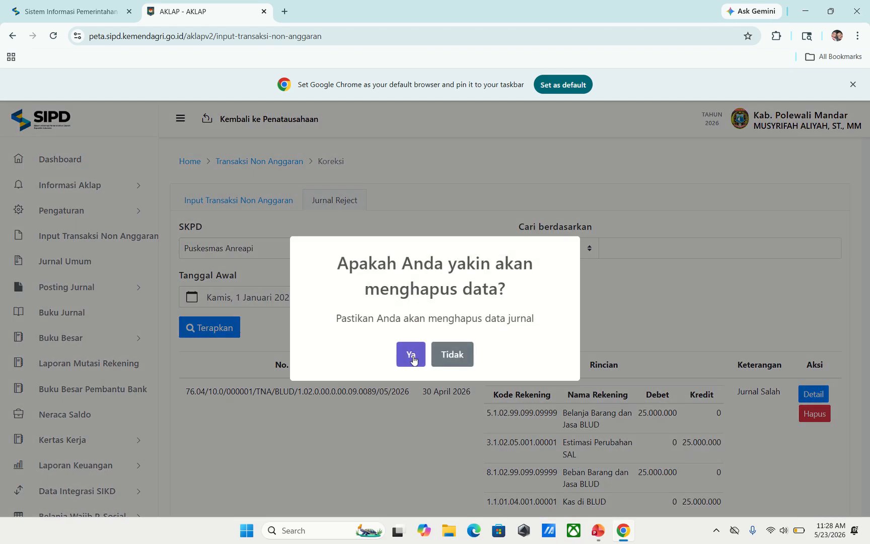
click(411, 358)
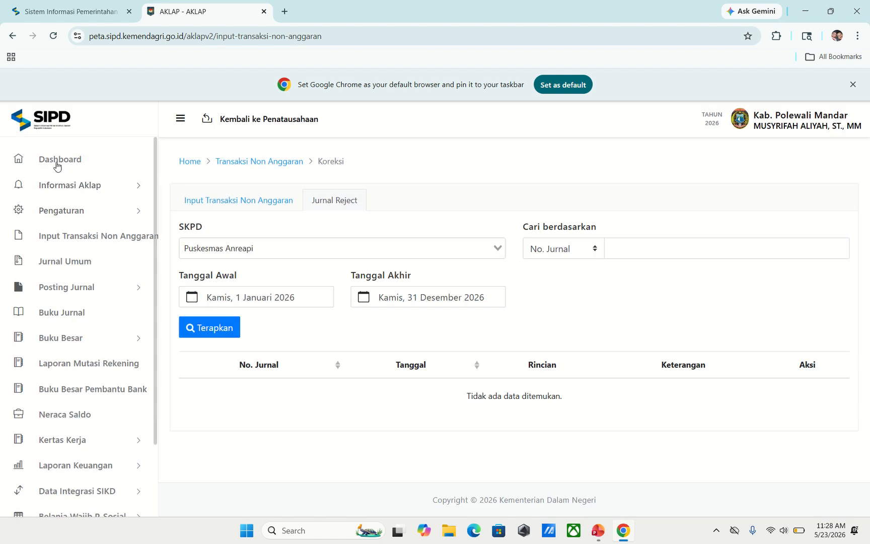
click(57, 160)
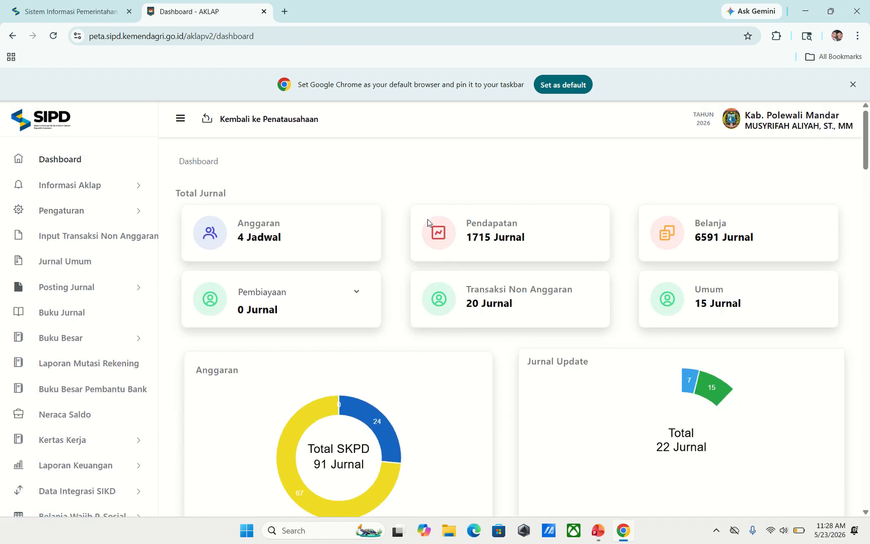